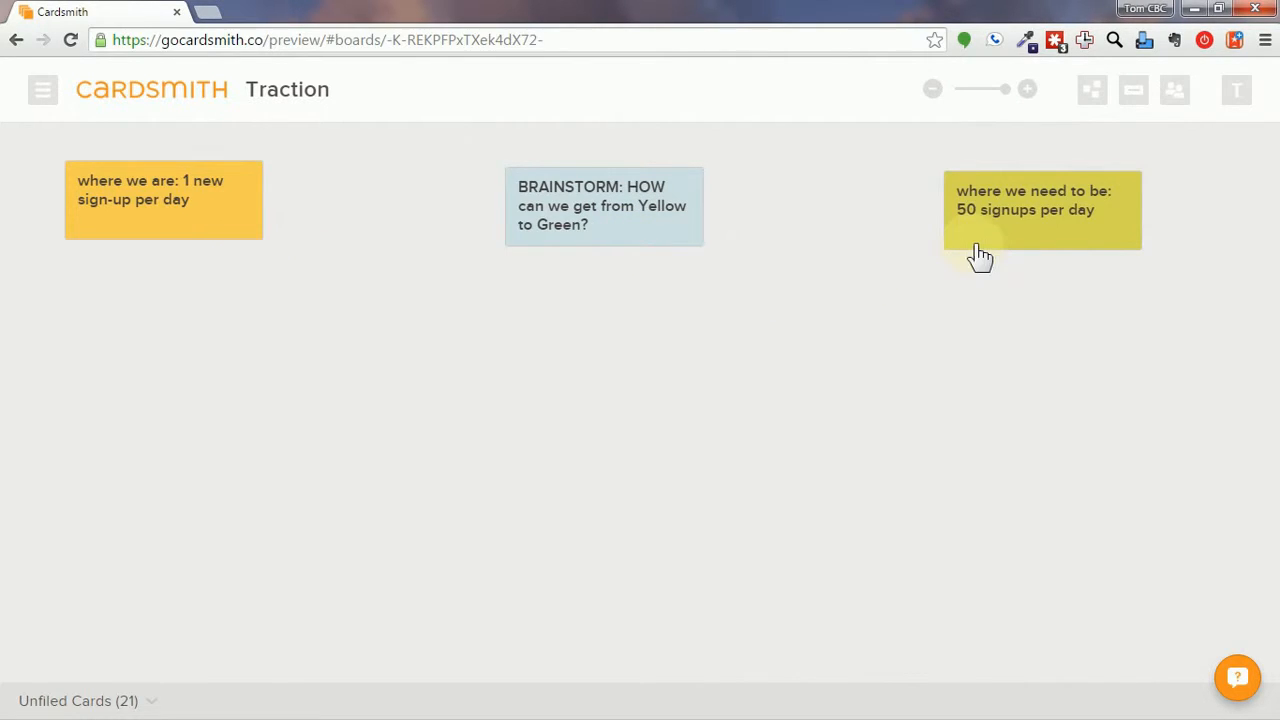
Invite the first collaborators to the Traction board by entering their e-mail addresses.
click(1176, 96)
click(1084, 146)
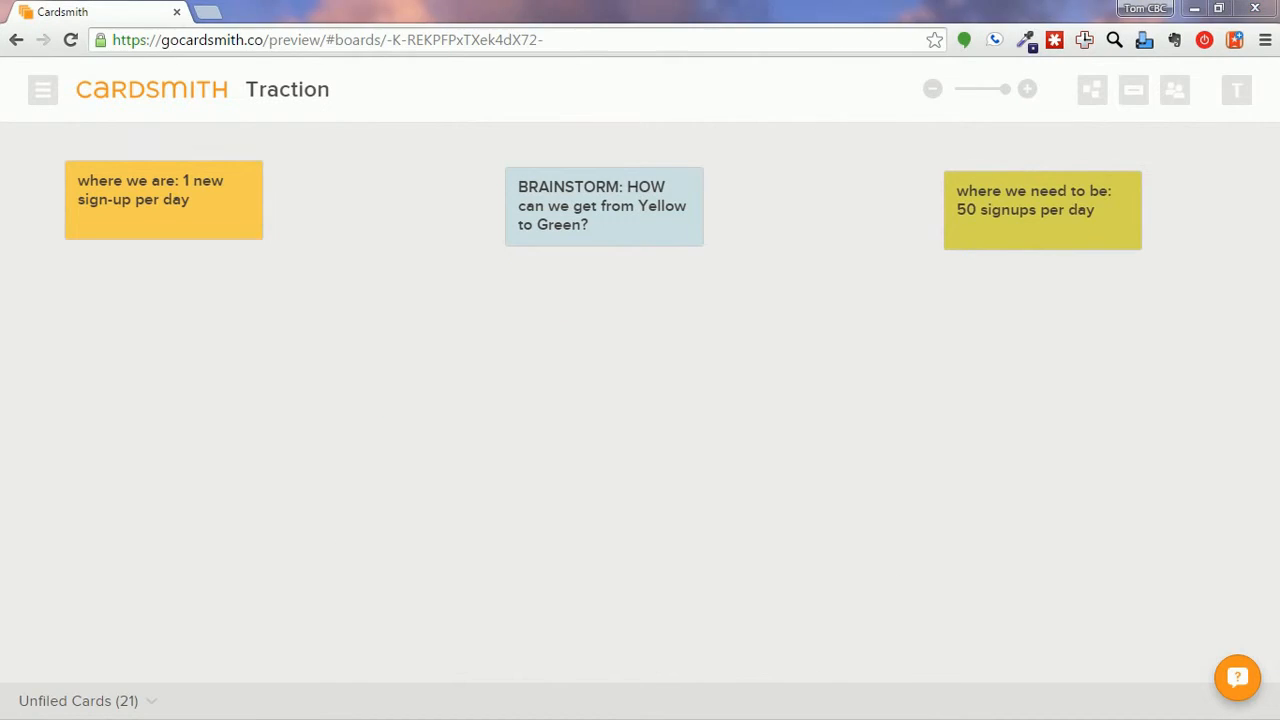
click(1176, 98)
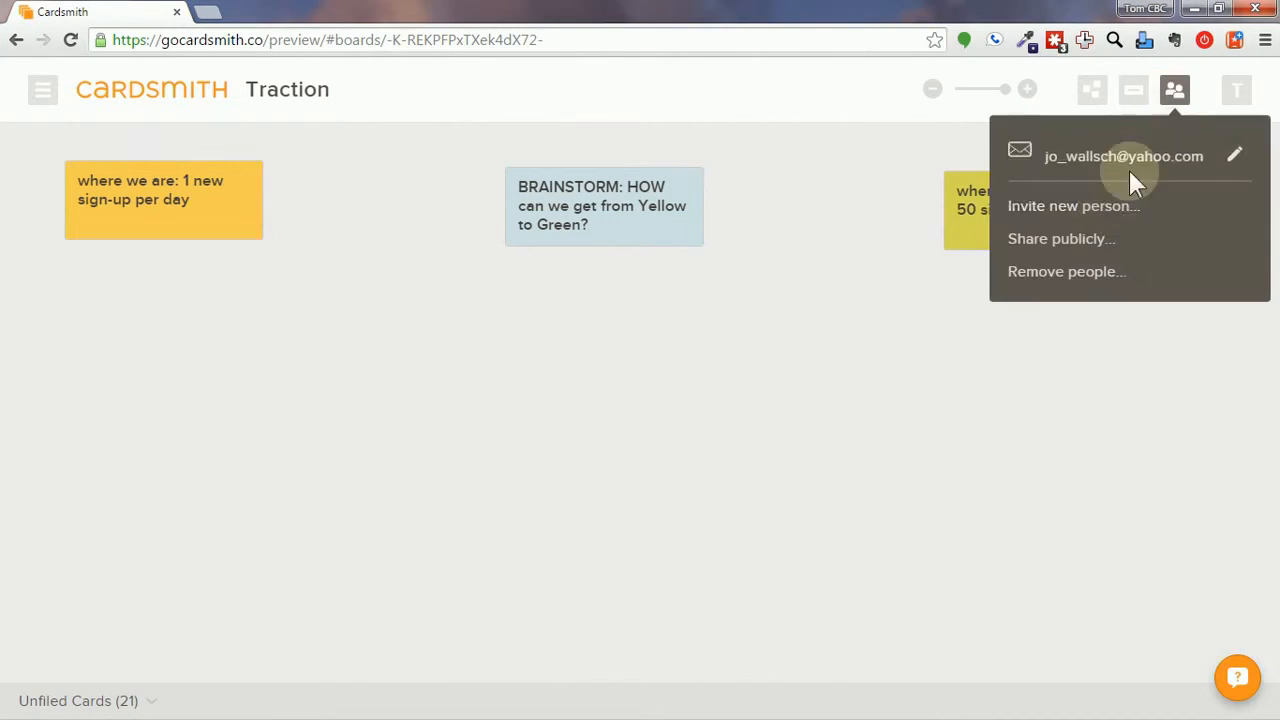
click(1108, 207)
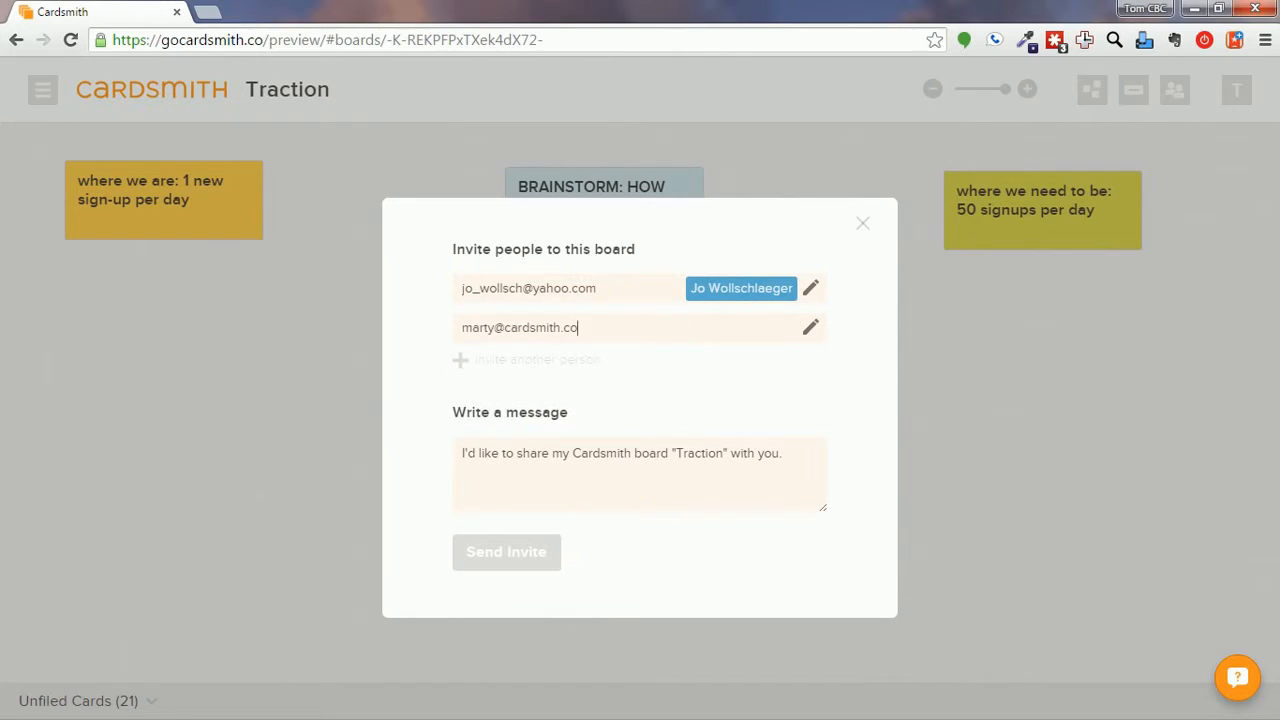
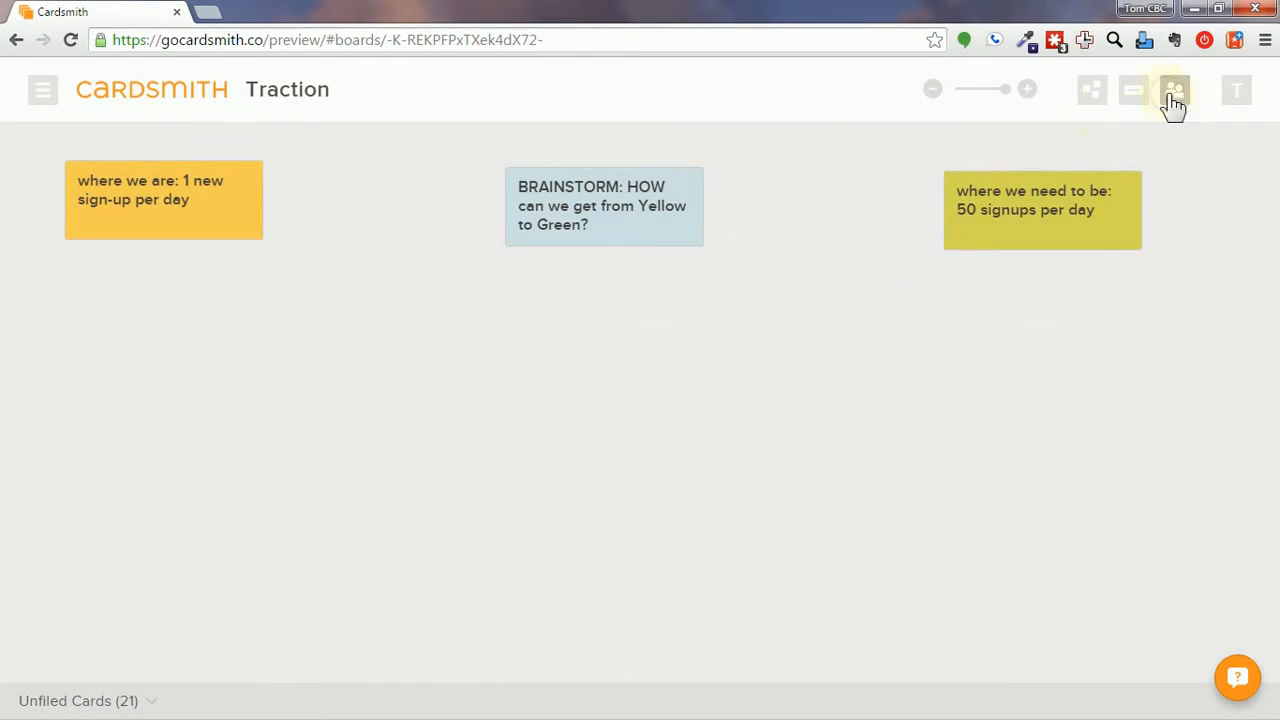
Invite one more collaborator by e-mail and send the invitations.
click(1176, 98)
click(1108, 207)
click(534, 290)
click(517, 520)
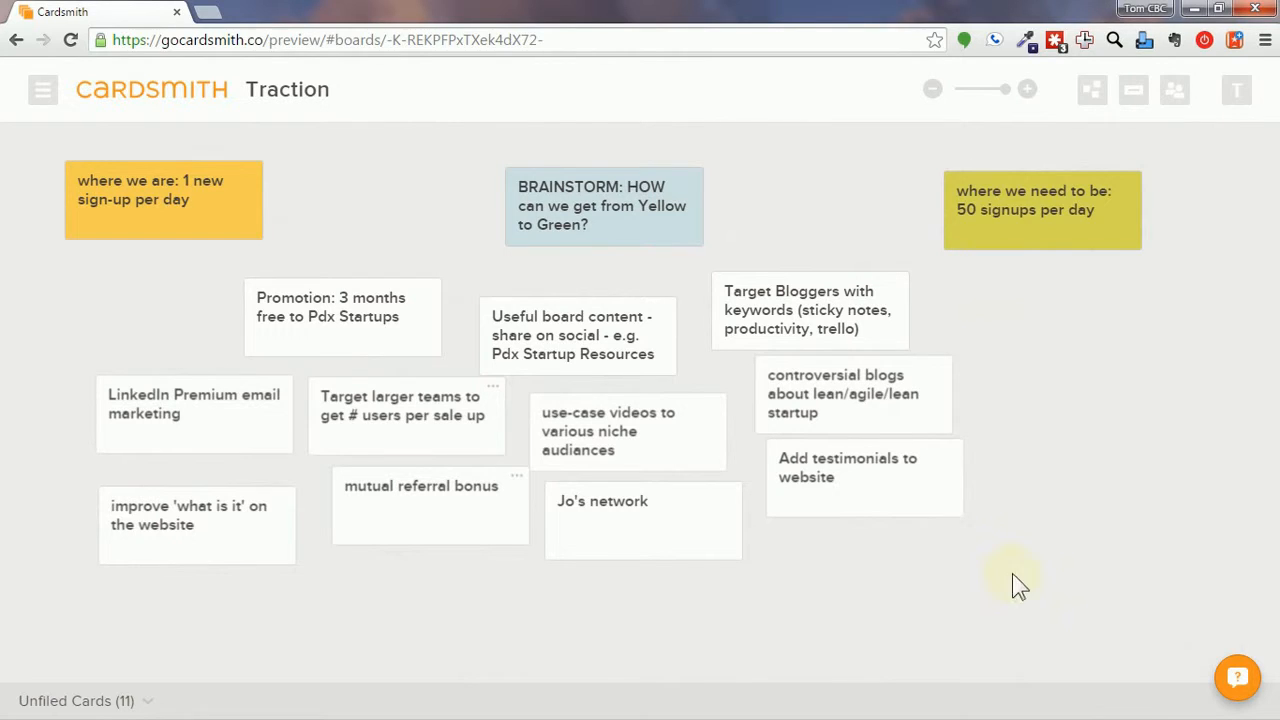
Switch the Traction board to a grid layout.
click(1100, 100)
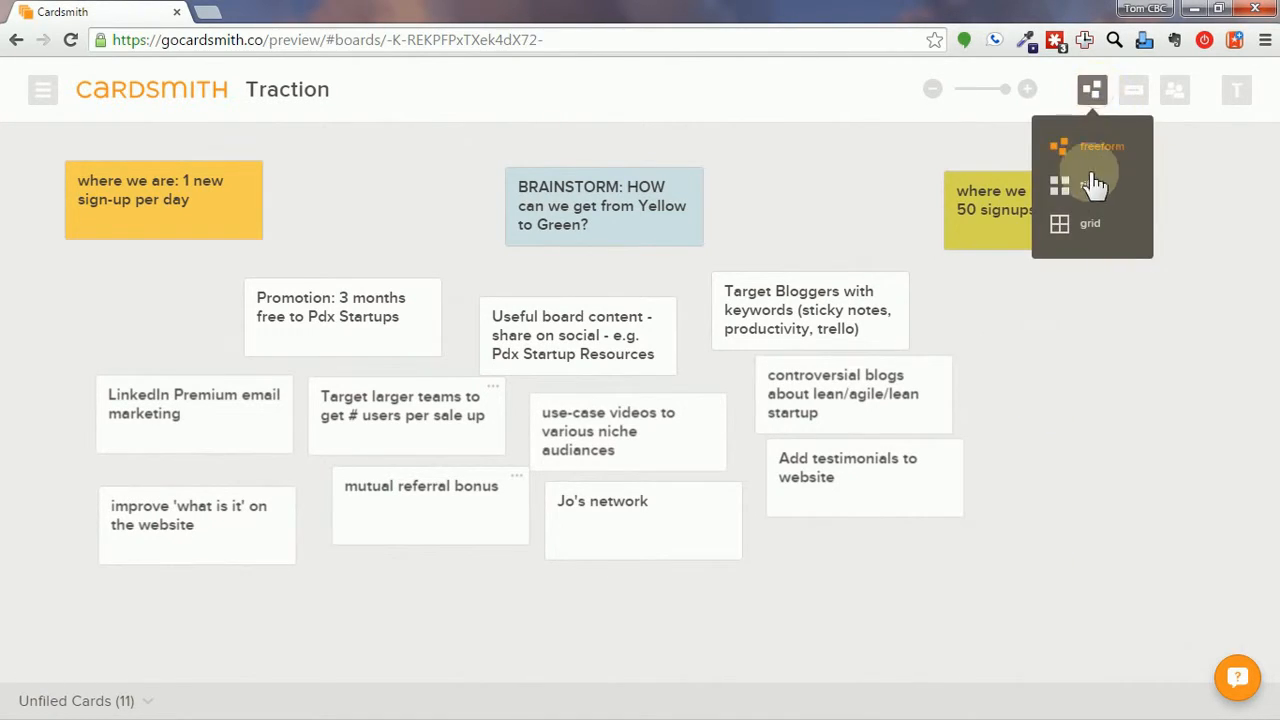
click(1075, 228)
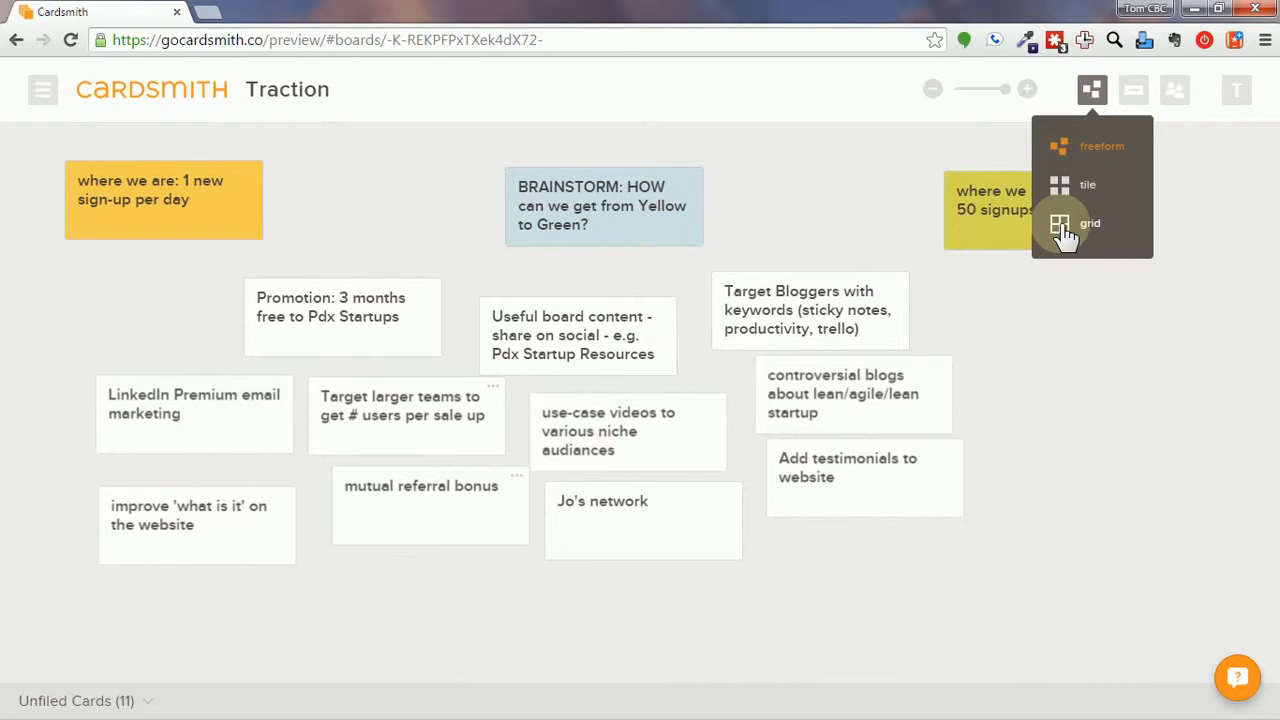
click(1066, 233)
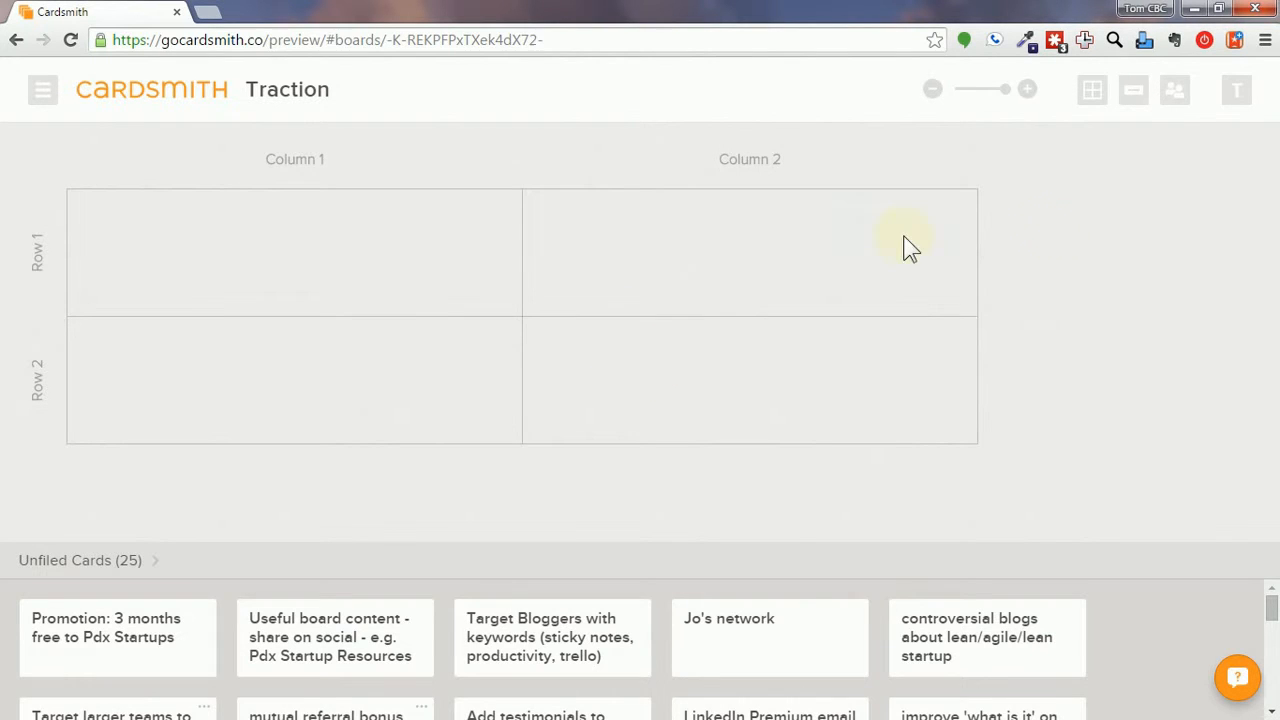
Name the columns Less Effort and Medium Effort, and add a third column named Most Effort.
click(300, 171)
text(Less Effort)
key(Tab)
text(Medium Effort)
click(958, 152)
click(1010, 225)
click(1186, 161)
text(Most Effort)
Delete the second row and narrow the Less Effort column.
click(46, 426)
click(77, 528)
drag(510, 304, 293, 304)
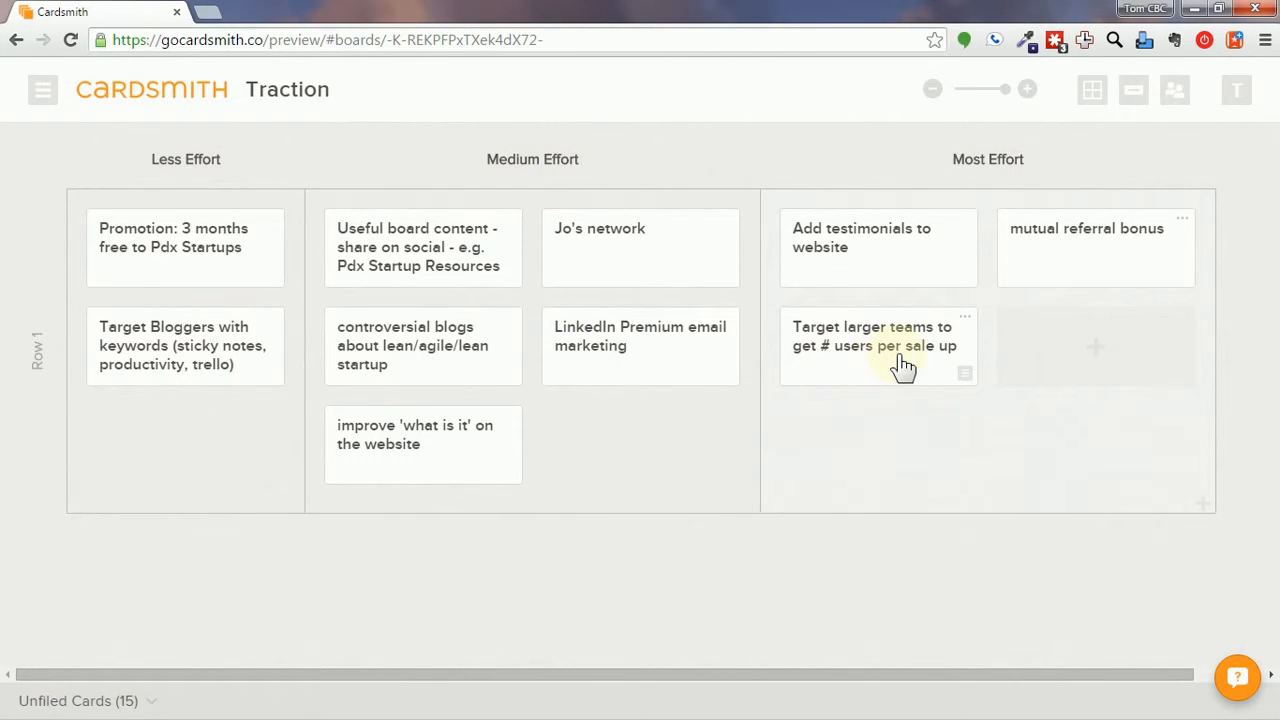
Colour the Target larger teams card blue.
click(970, 328)
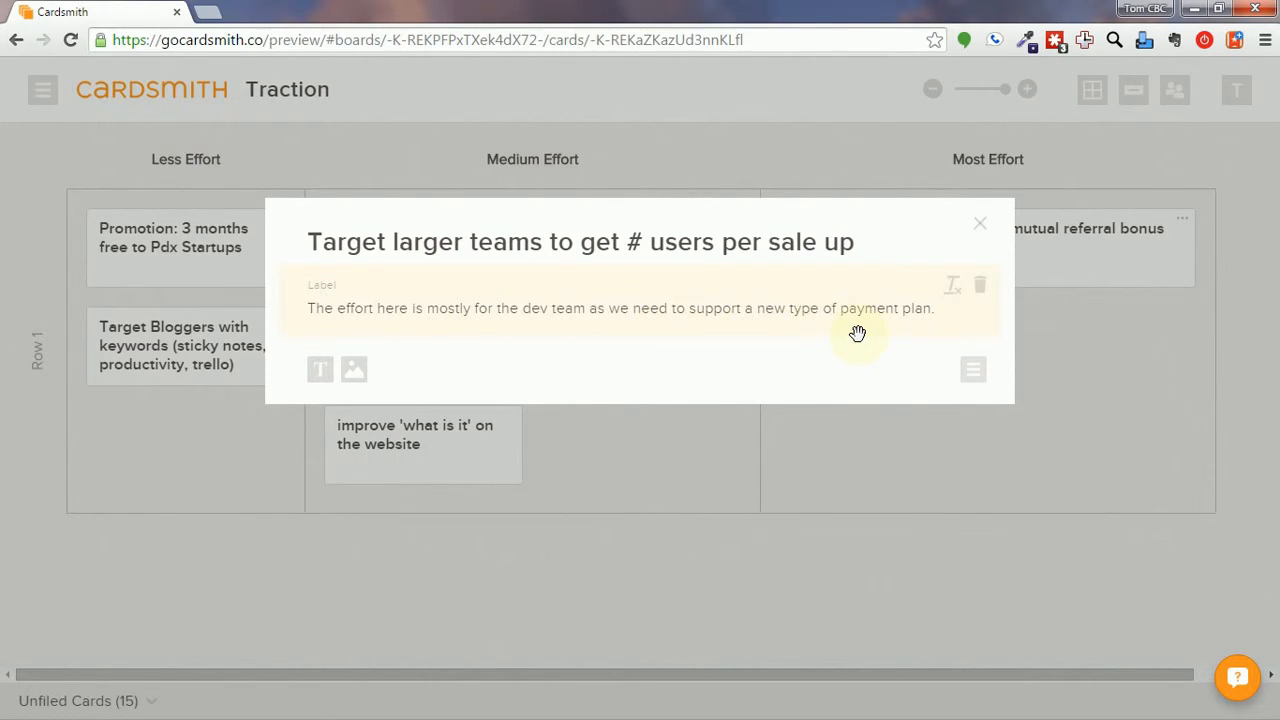
click(972, 372)
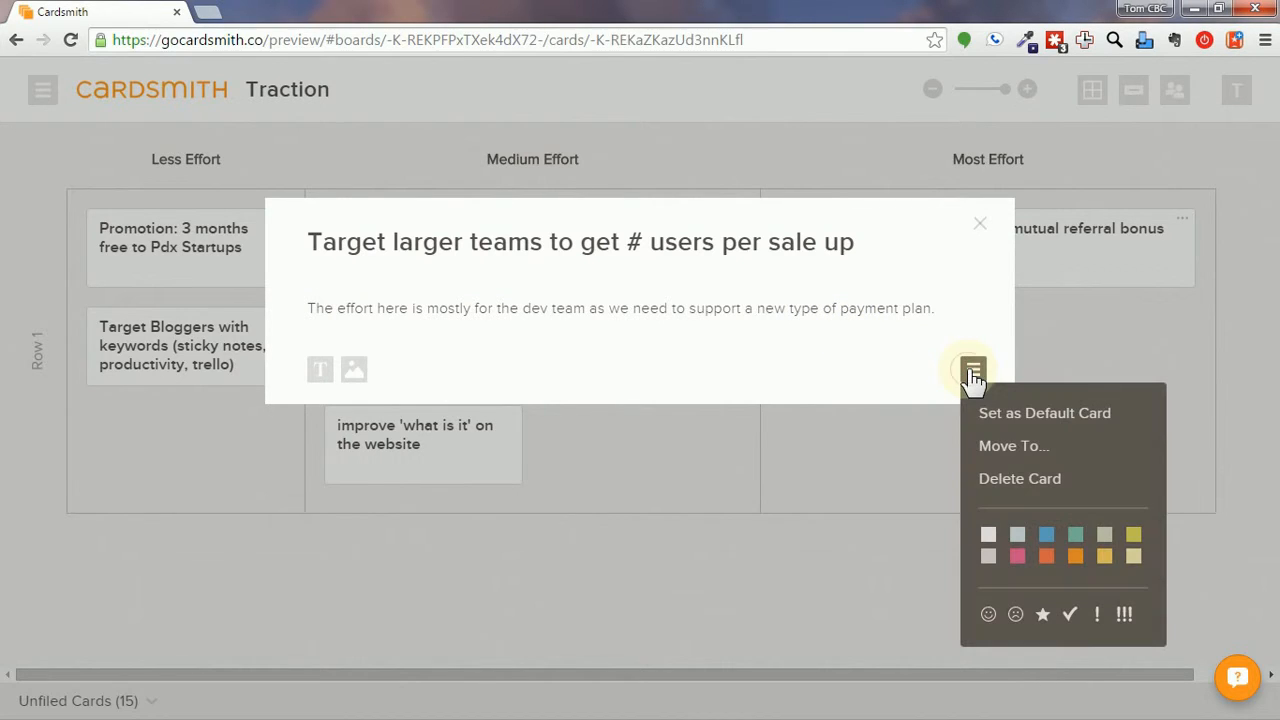
click(1046, 534)
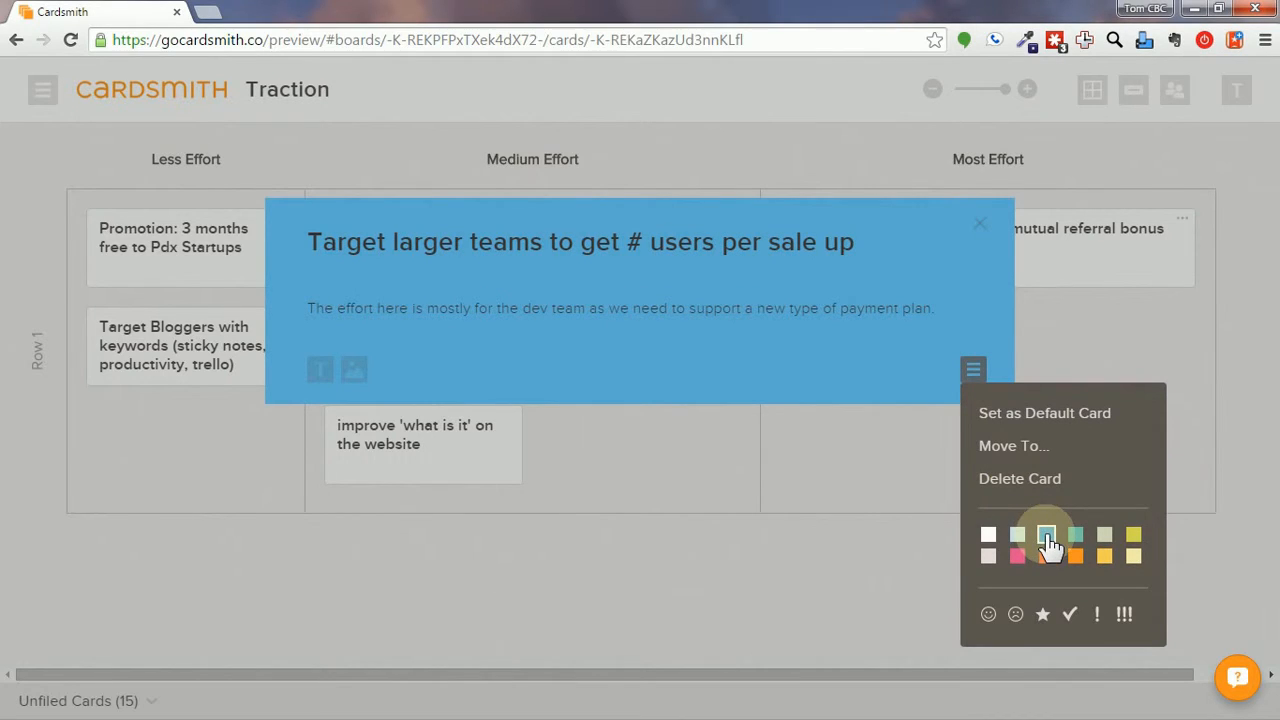
click(1047, 541)
click(981, 222)
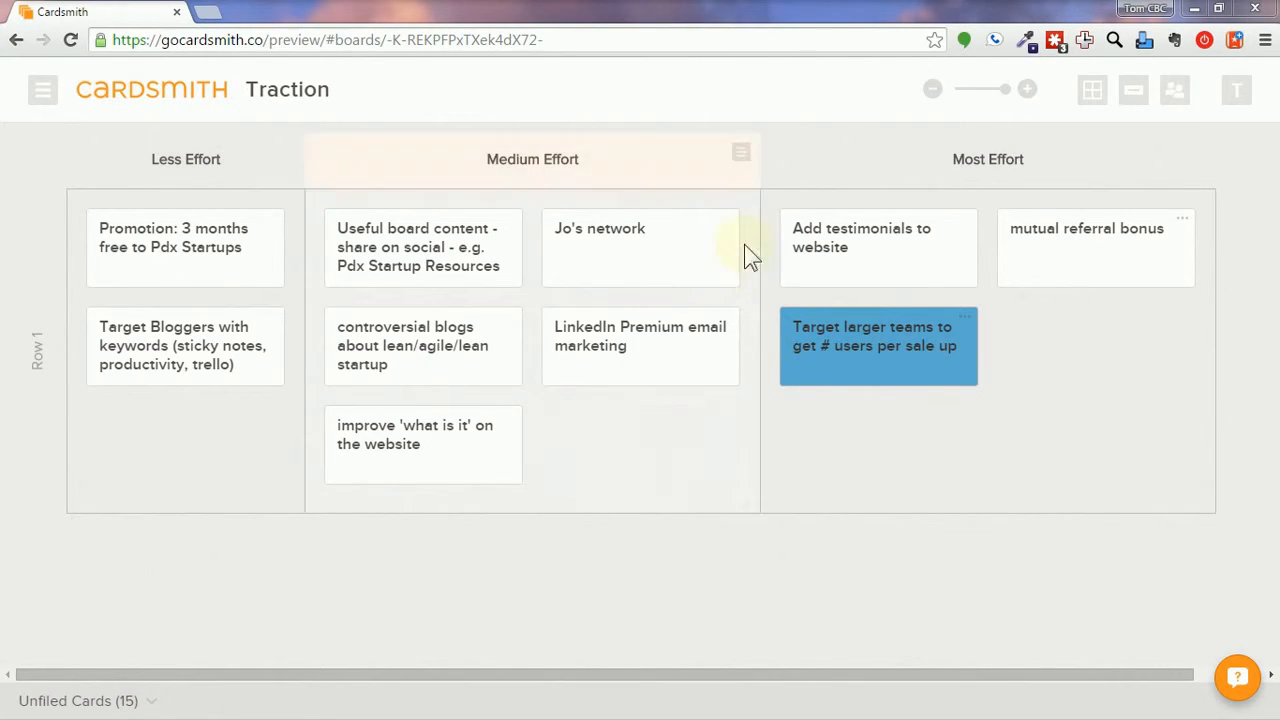
Colour Jo's network, LinkedIn Premium and another Medium Effort card yellow-green.
click(727, 275)
click(834, 533)
click(727, 275)
click(891, 534)
click(727, 373)
click(896, 633)
click(509, 472)
click(677, 682)
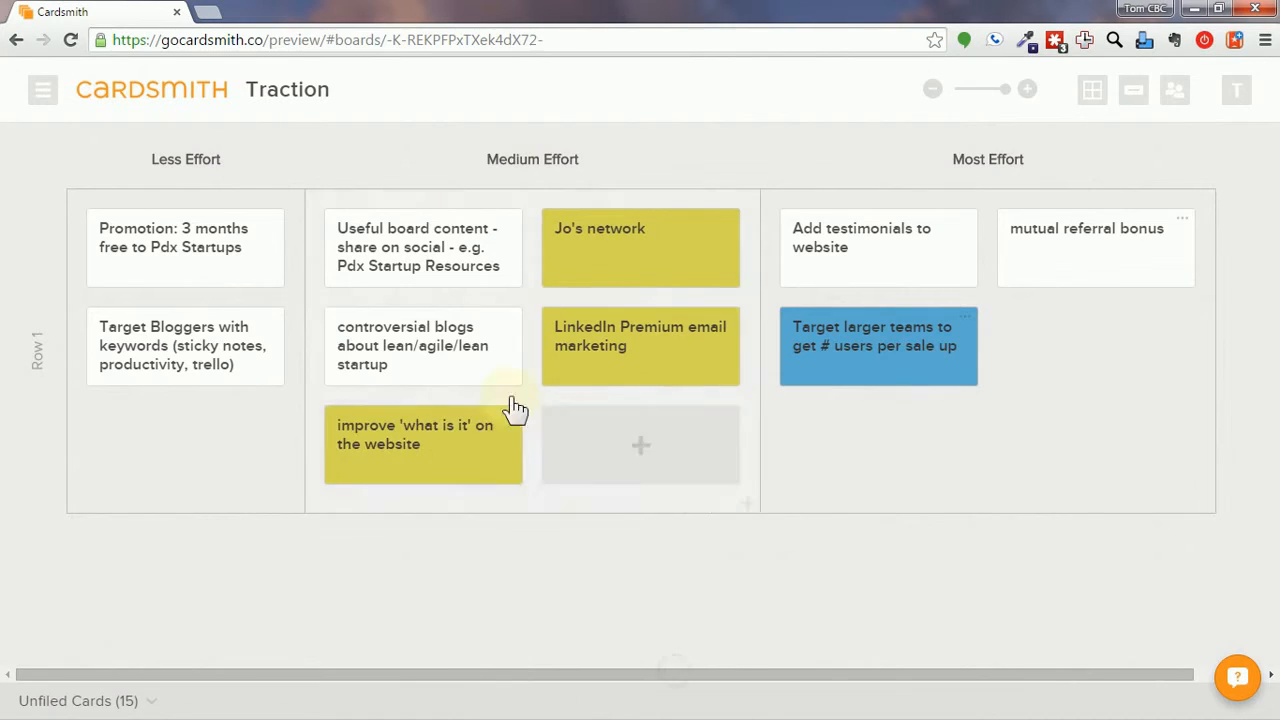
Colour the remaining effort cards, including Useful board content and Promotion, yellow-green.
click(509, 373)
click(677, 632)
click(503, 278)
click(973, 328)
click(1134, 490)
click(259, 436)
click(272, 276)
click(434, 534)
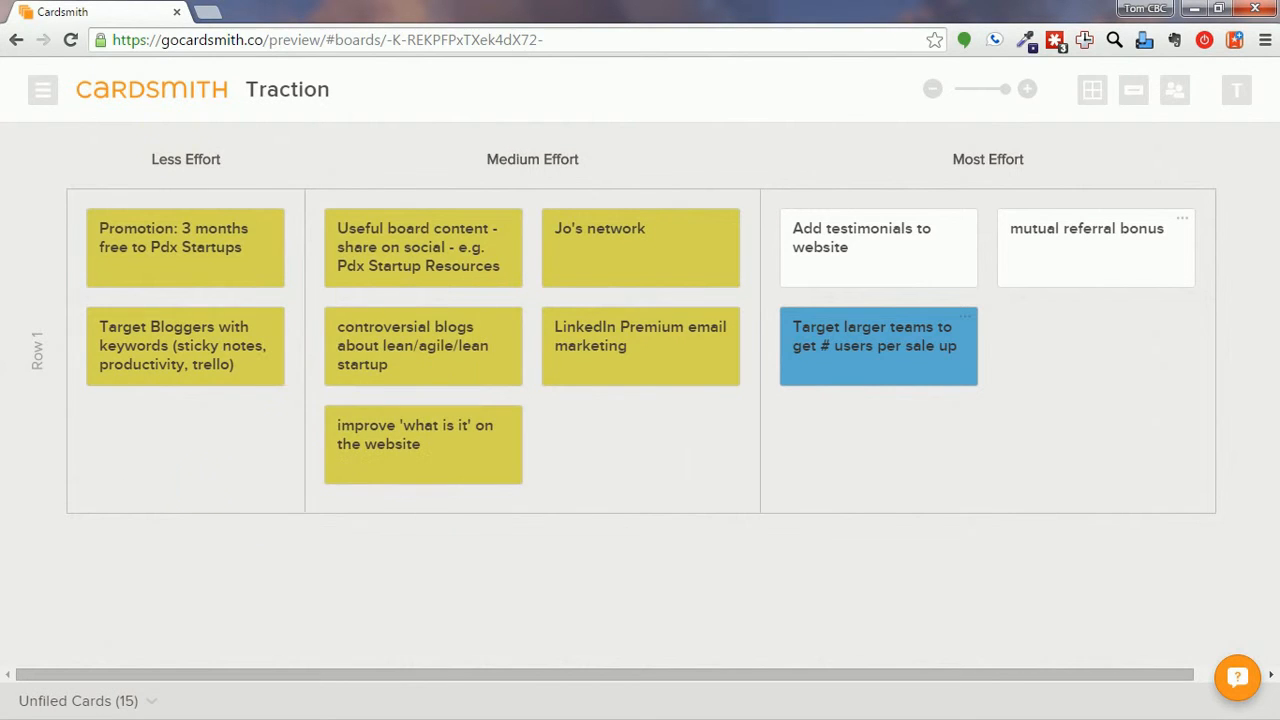
mouse_move(724, 158)
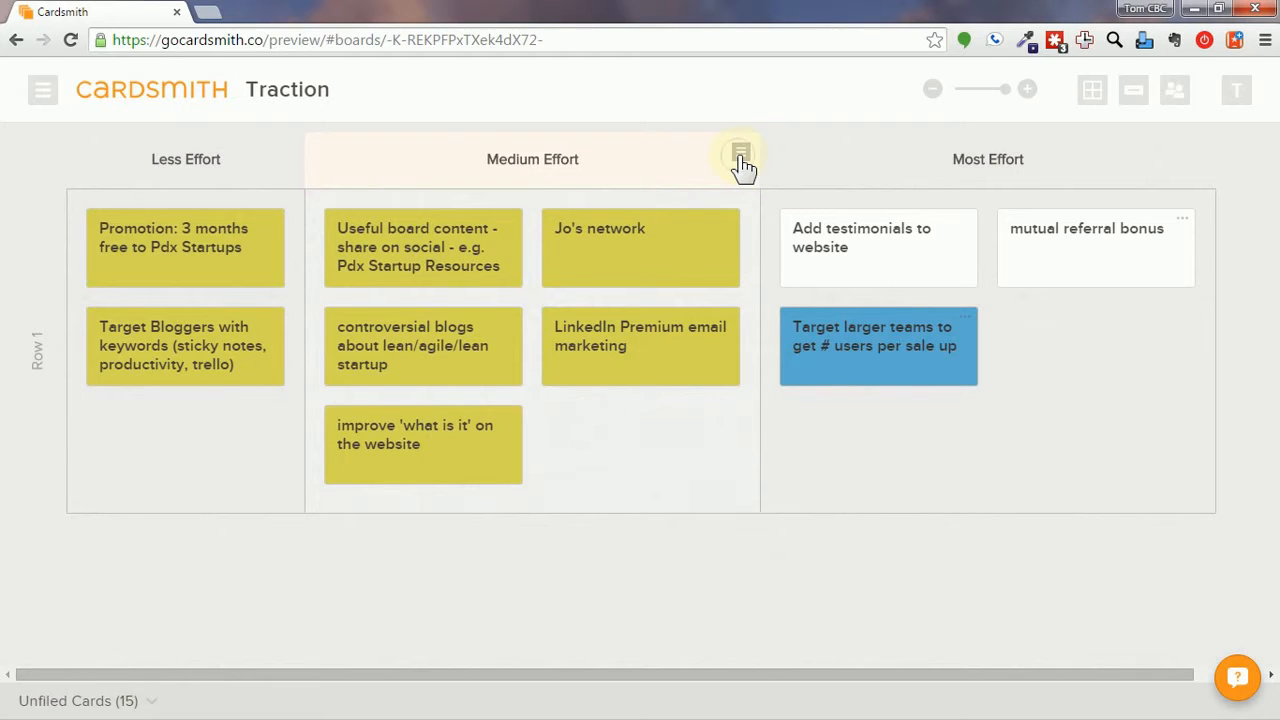
Delete the Medium Effort and Most Effort columns.
click(741, 155)
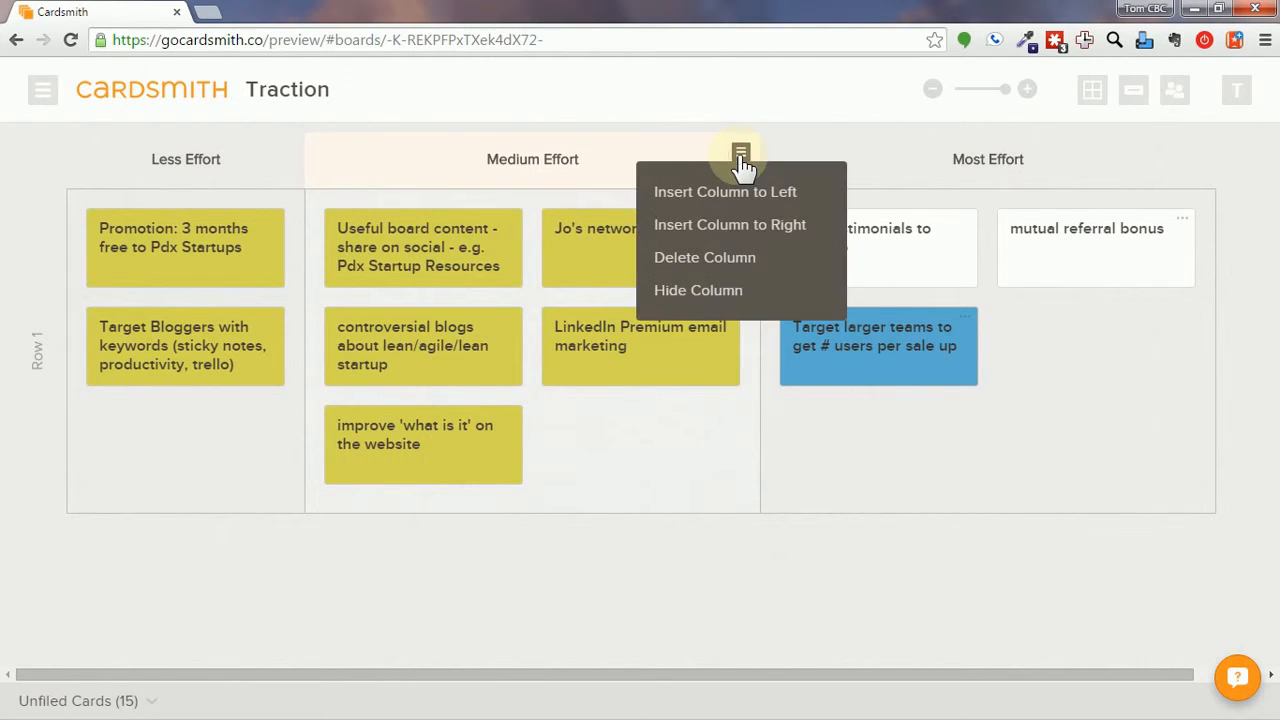
click(730, 262)
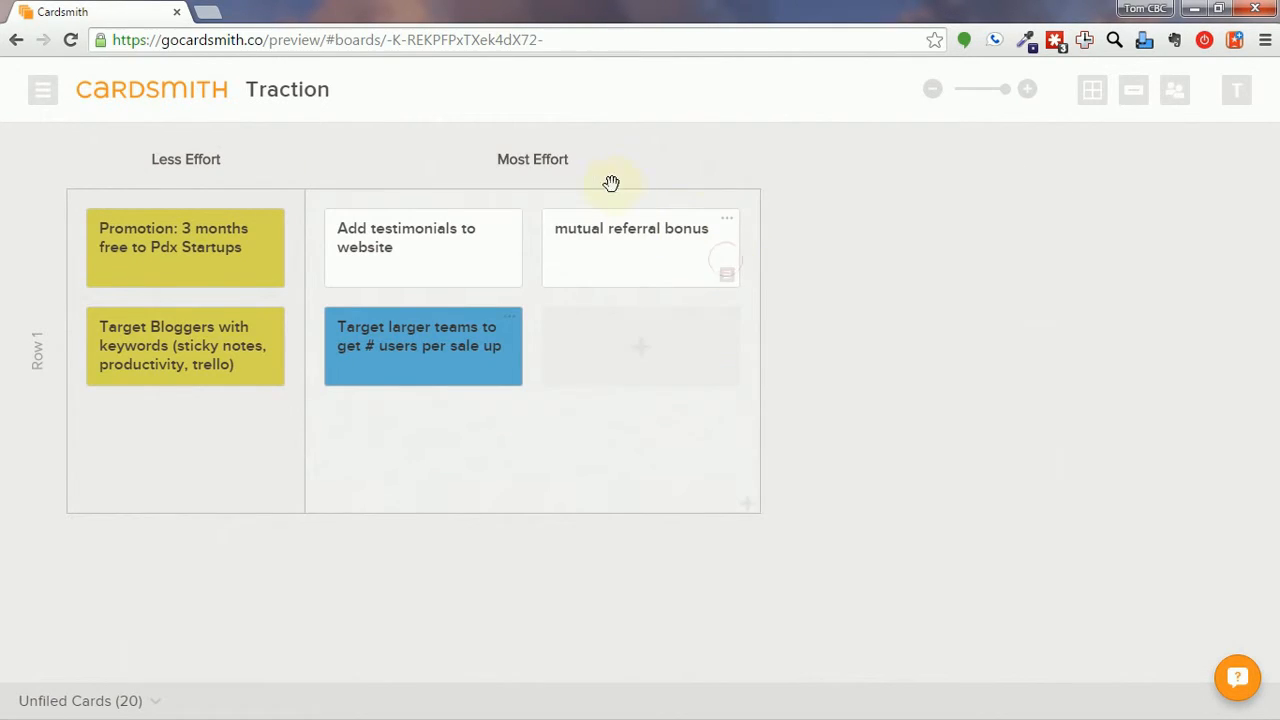
click(742, 157)
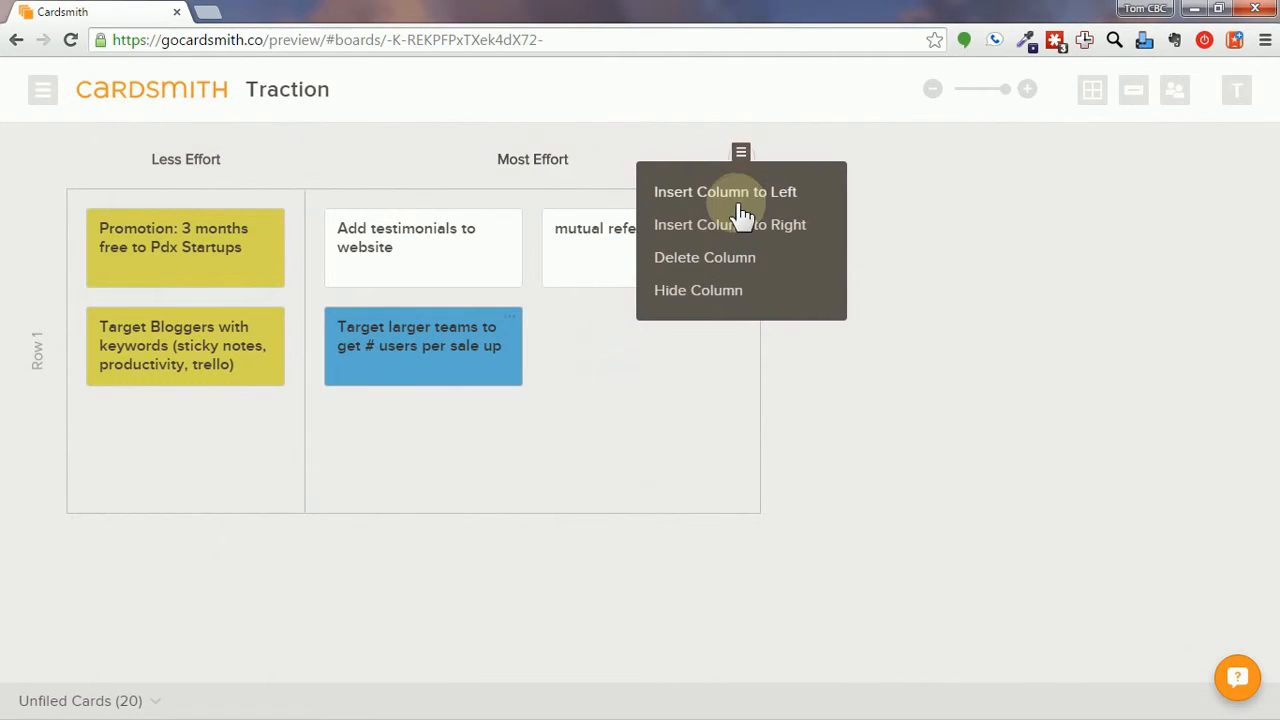
click(735, 262)
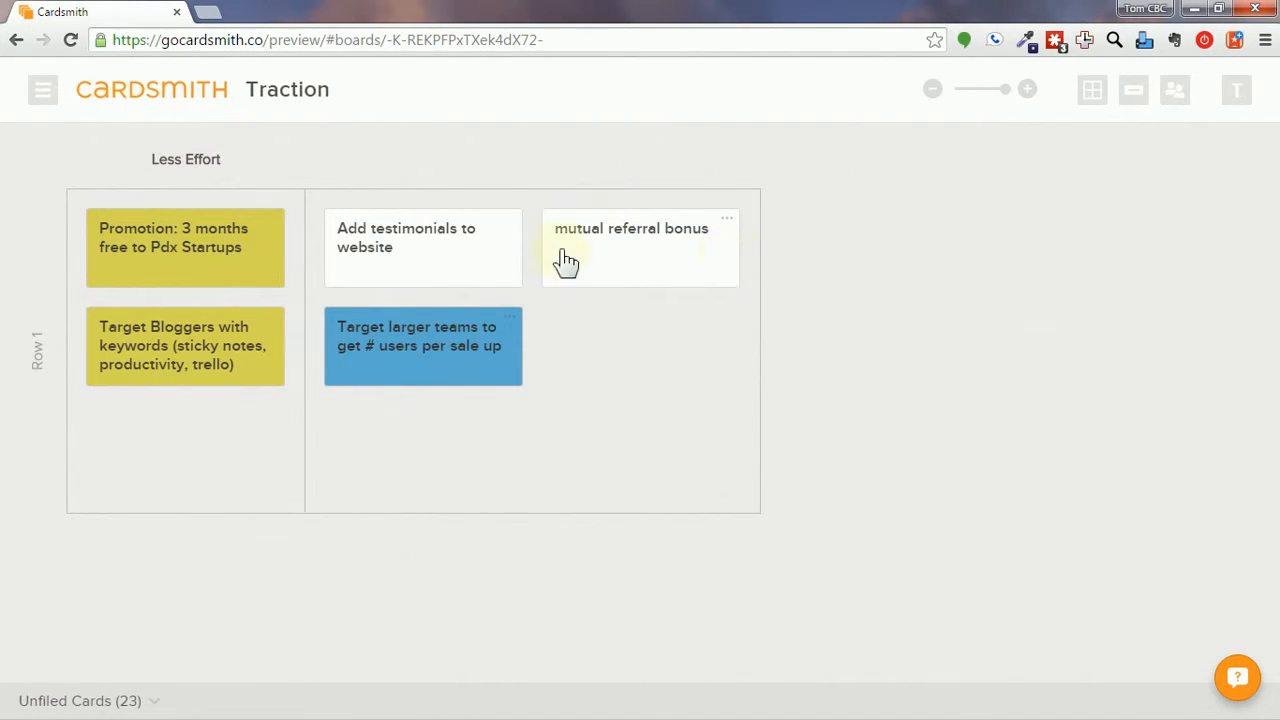
Add columns and a second row, then place the use-case videos card in column 5's Project row.
mouse_move(252, 160)
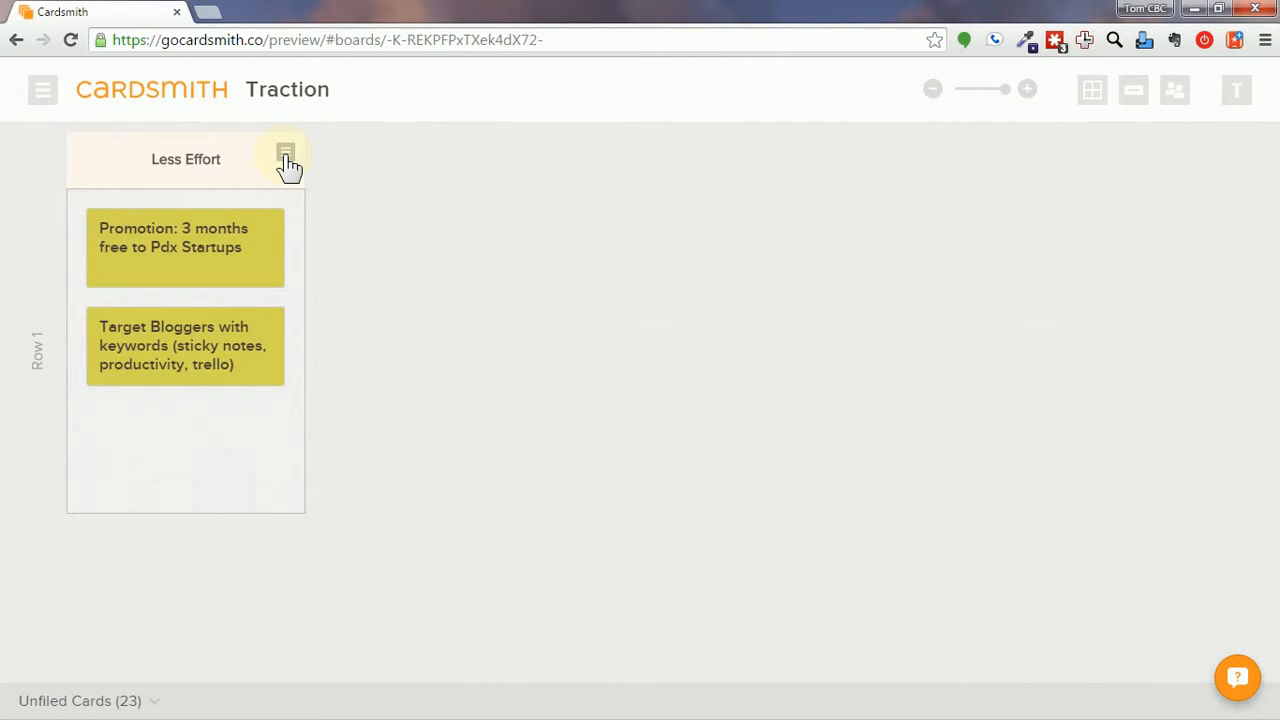
click(286, 158)
click(331, 222)
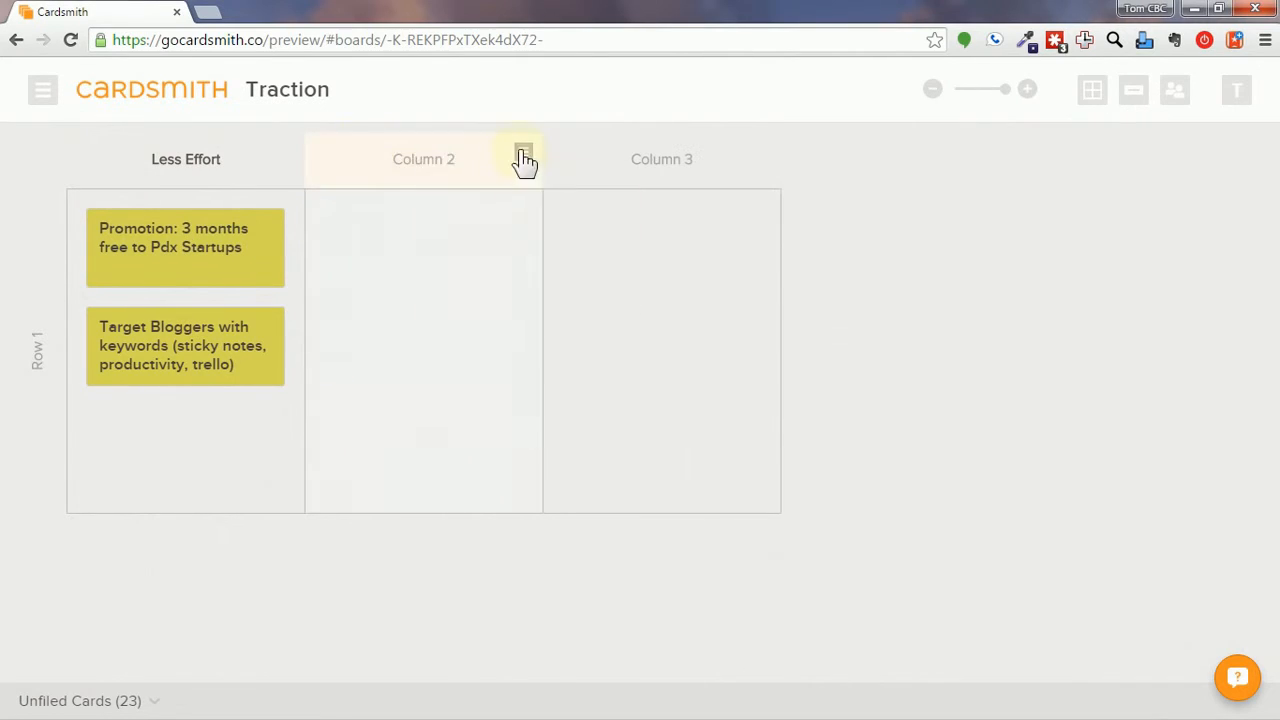
click(45, 490)
click(42, 568)
click(43, 97)
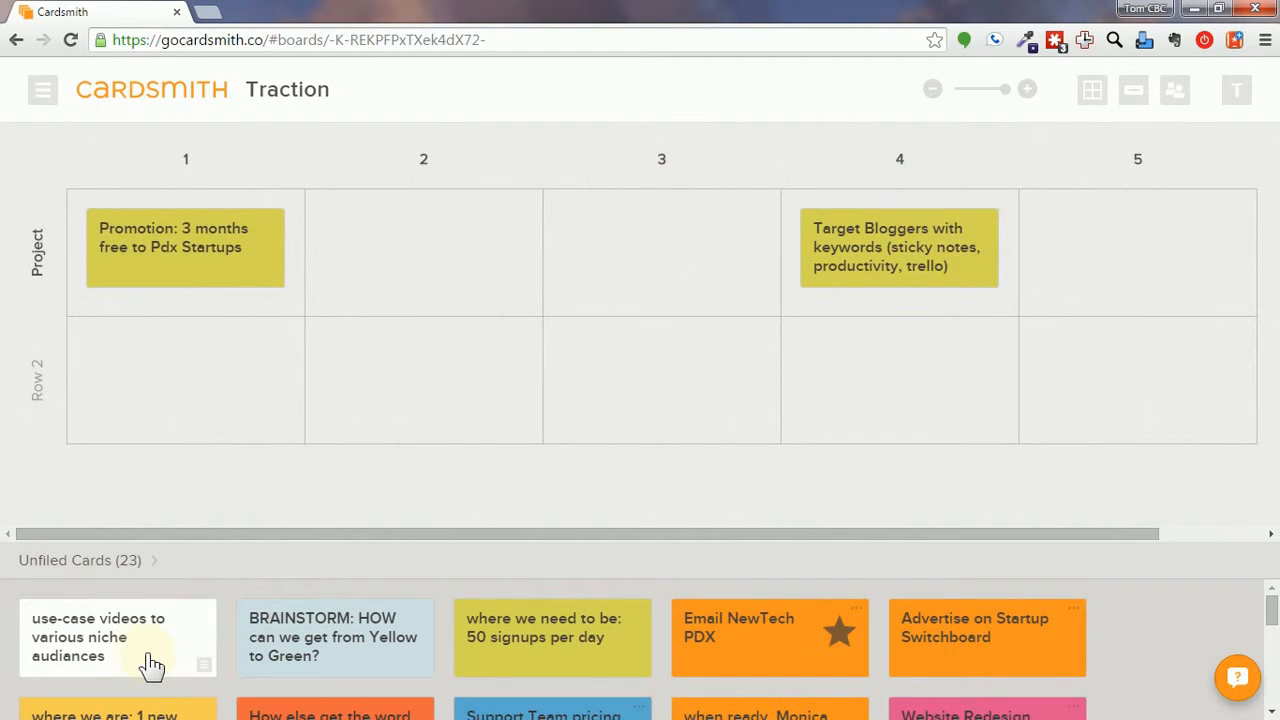
drag(152, 665, 1097, 251)
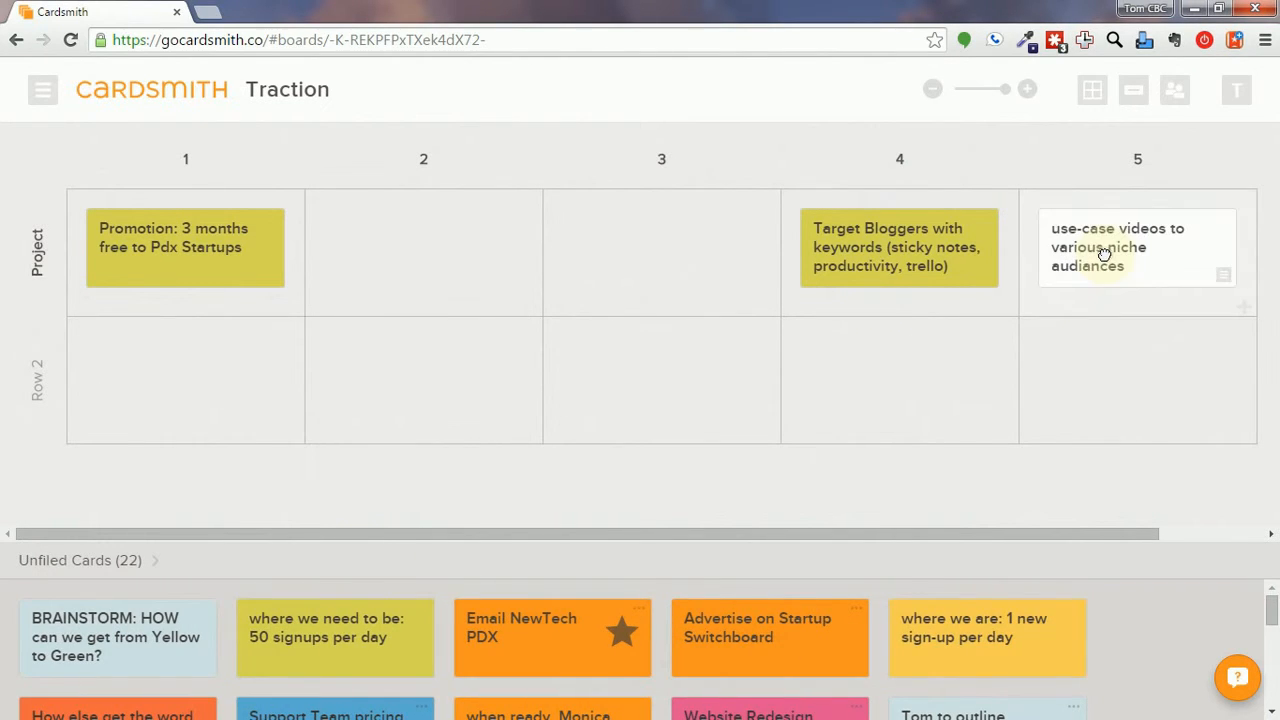
Colour the use-case videos card yellow and move the Support Team pricing card into column 2.
click(1222, 276)
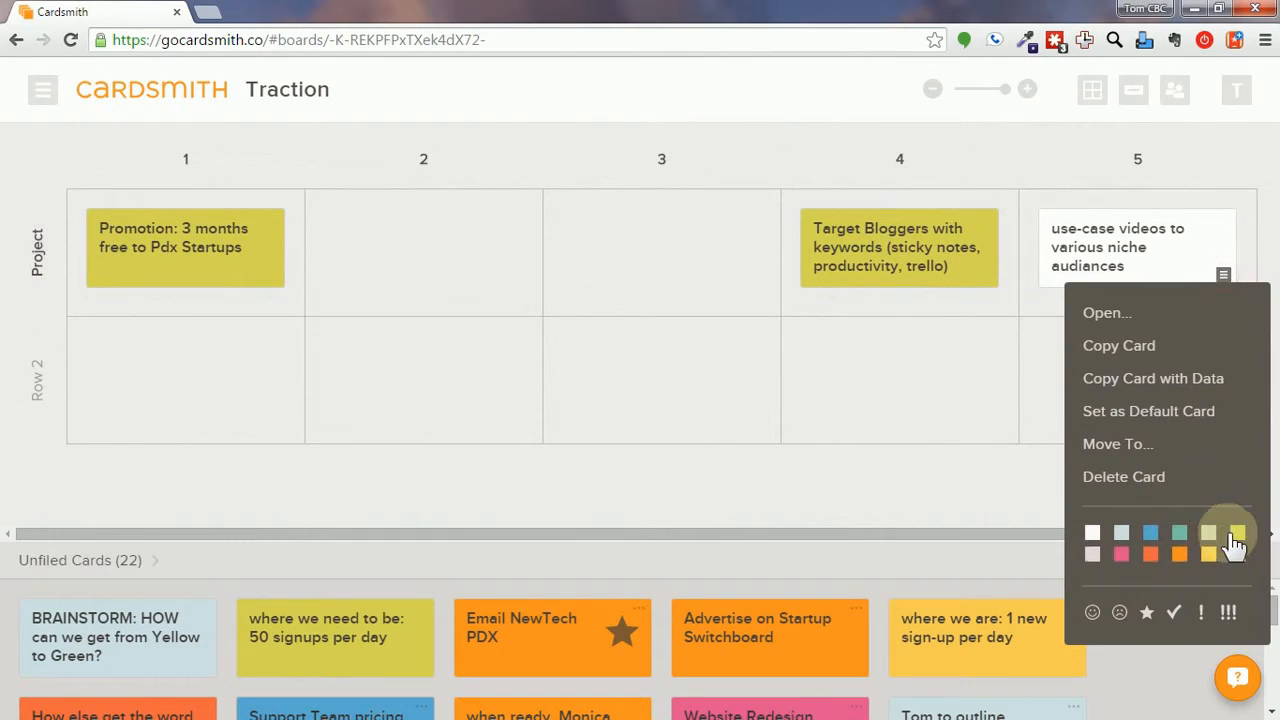
click(1237, 535)
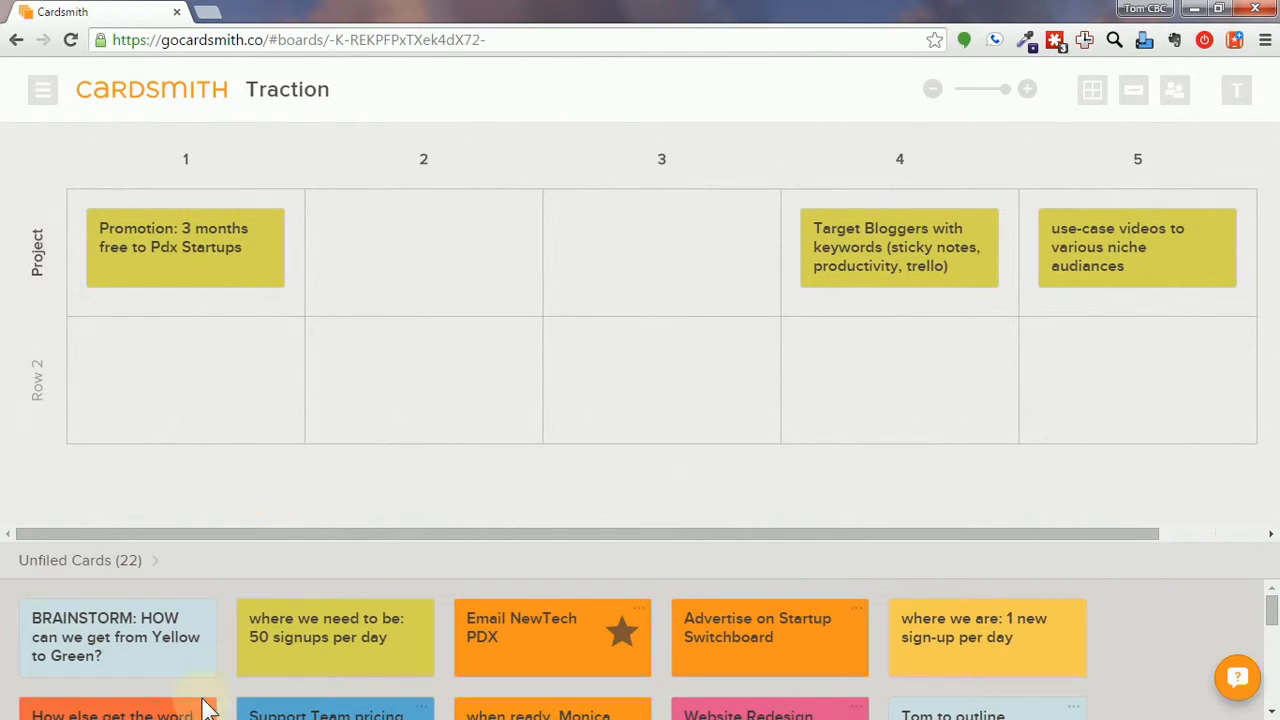
drag(275, 712, 370, 259)
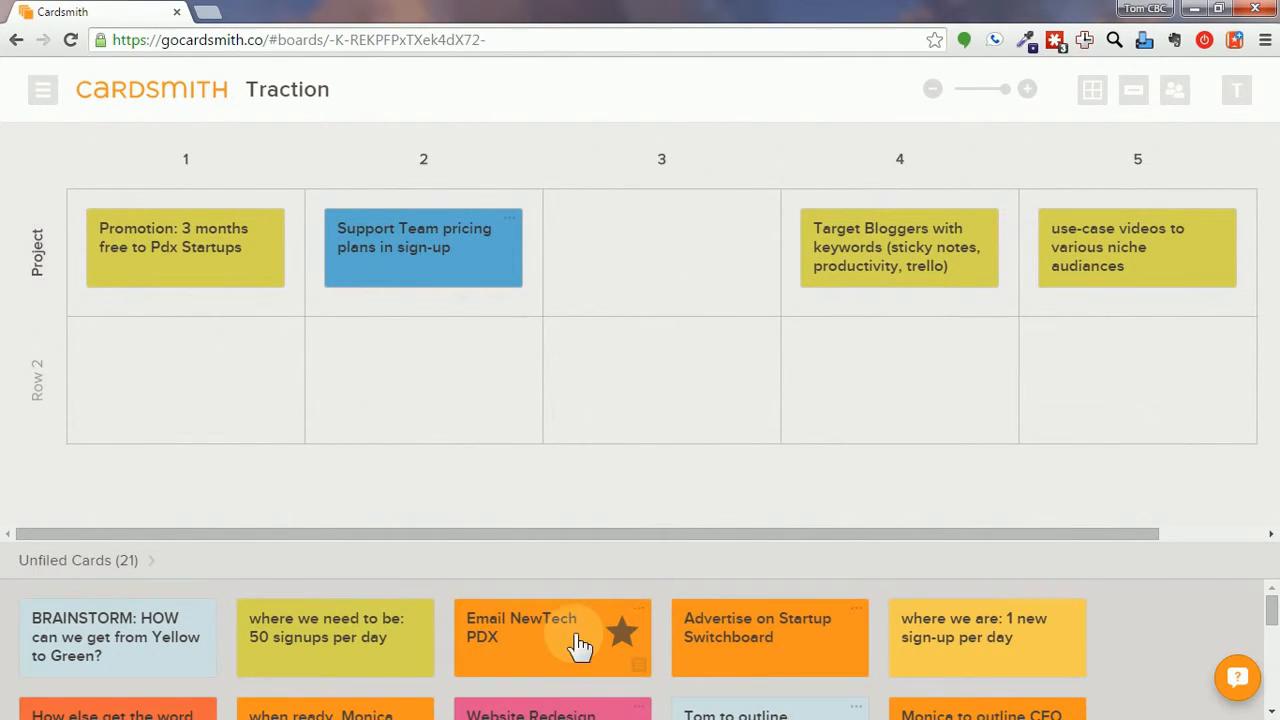
scroll(575, 645, down, 2)
Put Useful board content in Row 2, rename that row Tasks, and place the improve card in column 3.
drag(800, 645, 203, 357)
click(37, 381)
text(Tasks)
click(932, 90)
drag(889, 645, 594, 220)
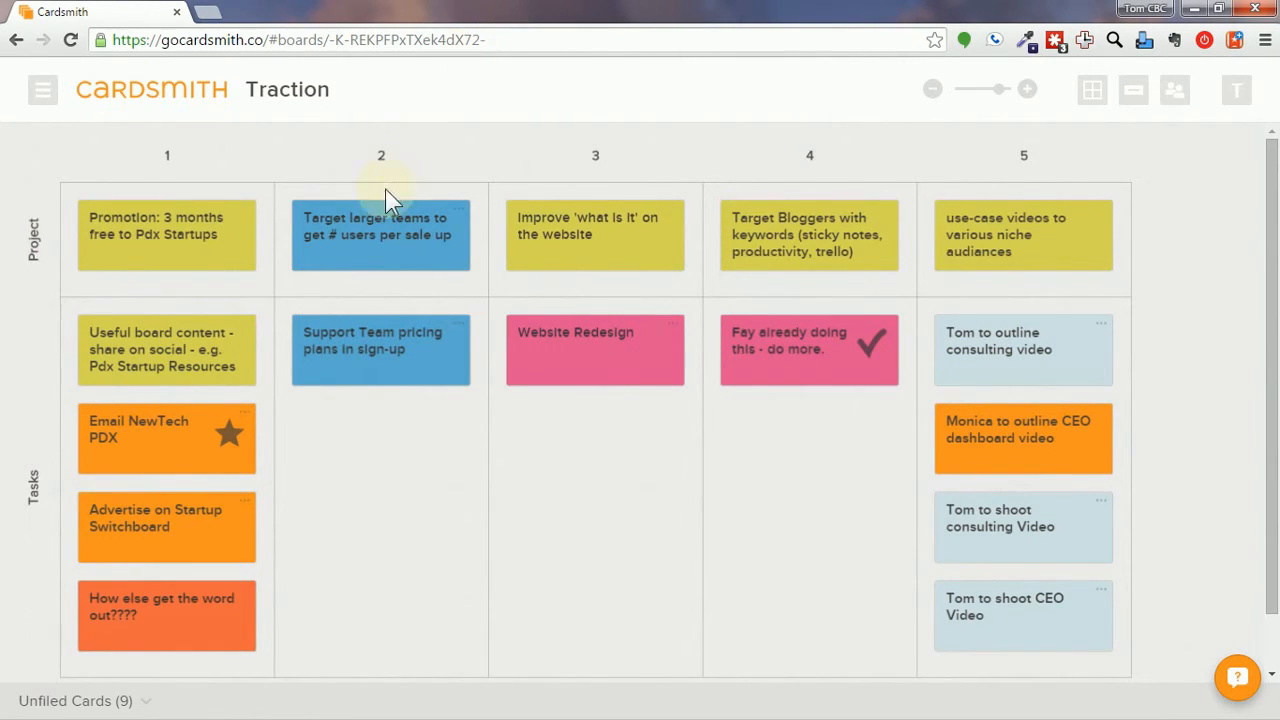
Recolour the Useful board content card orange and zoom the board out to fit.
click(244, 375)
click(353, 652)
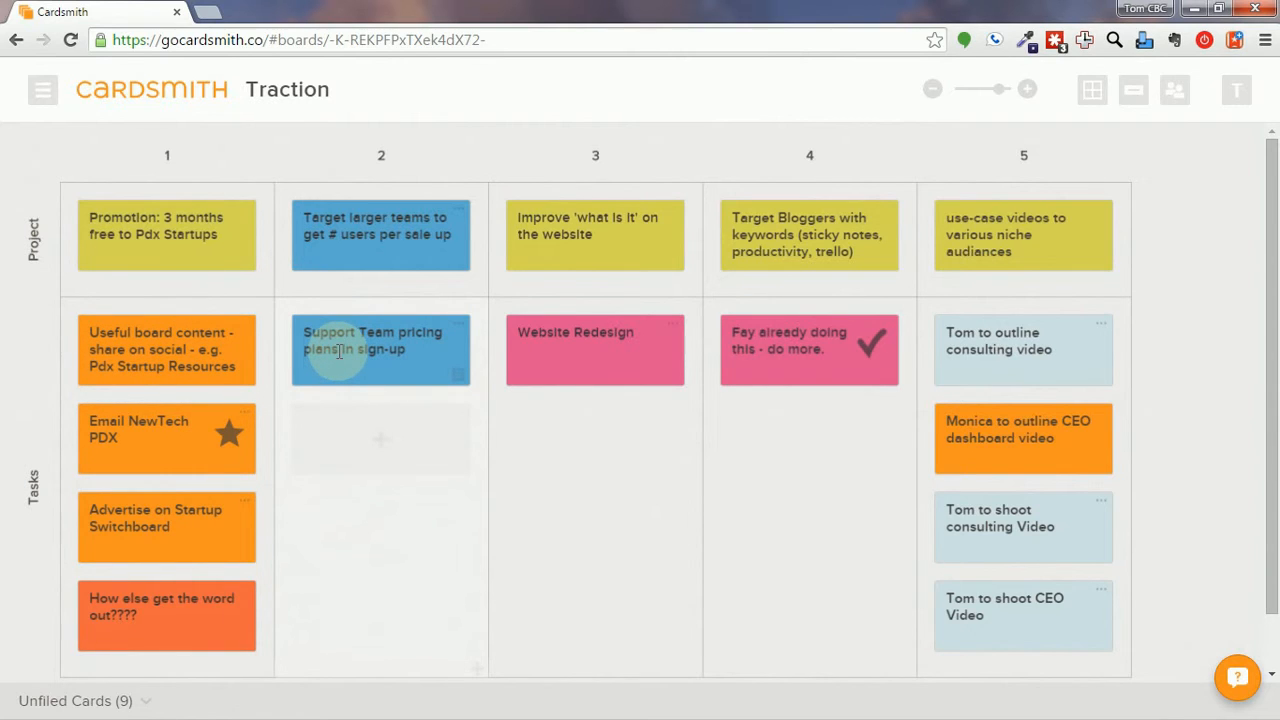
click(932, 92)
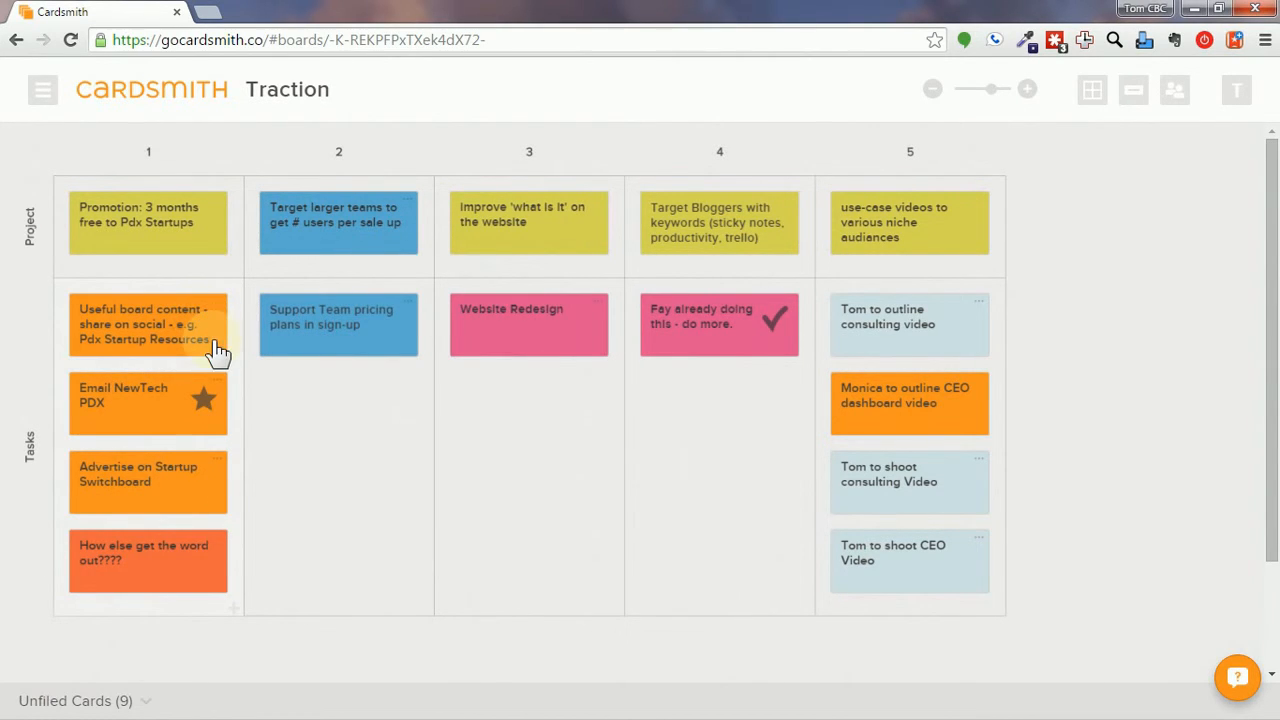
Add an Est Hours field with value 1 to the Useful board content card.
click(213, 329)
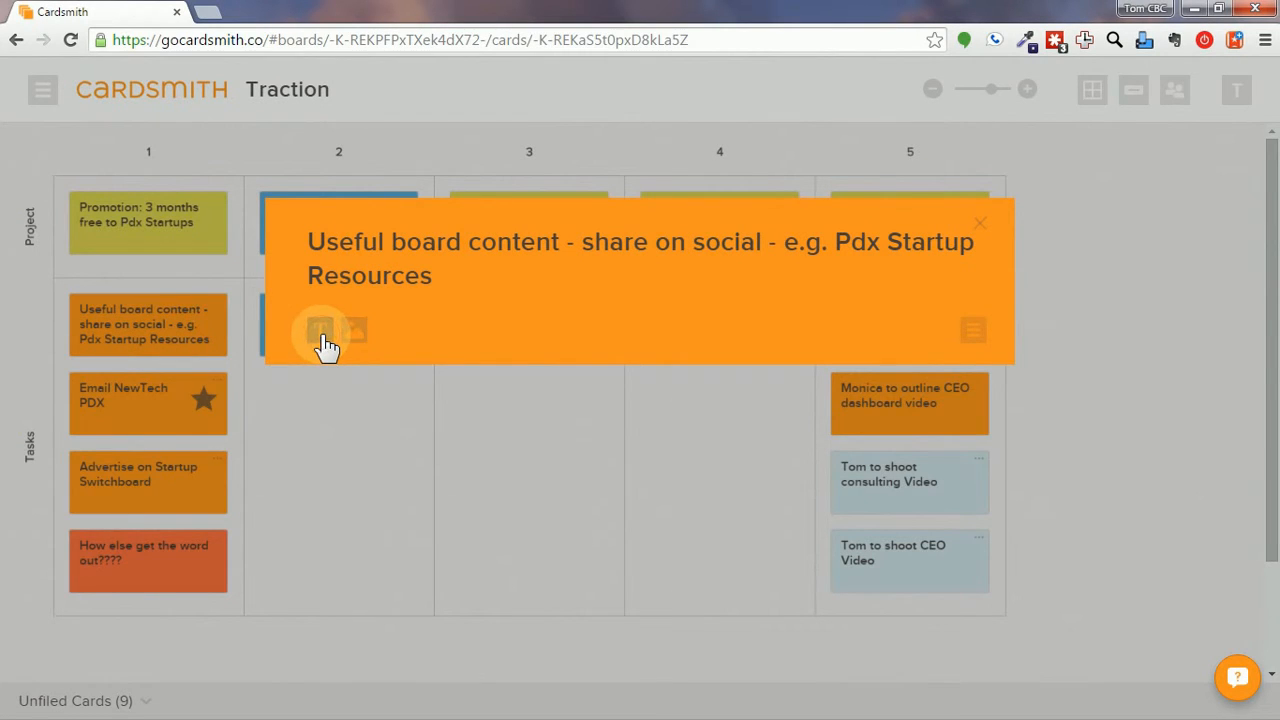
click(323, 334)
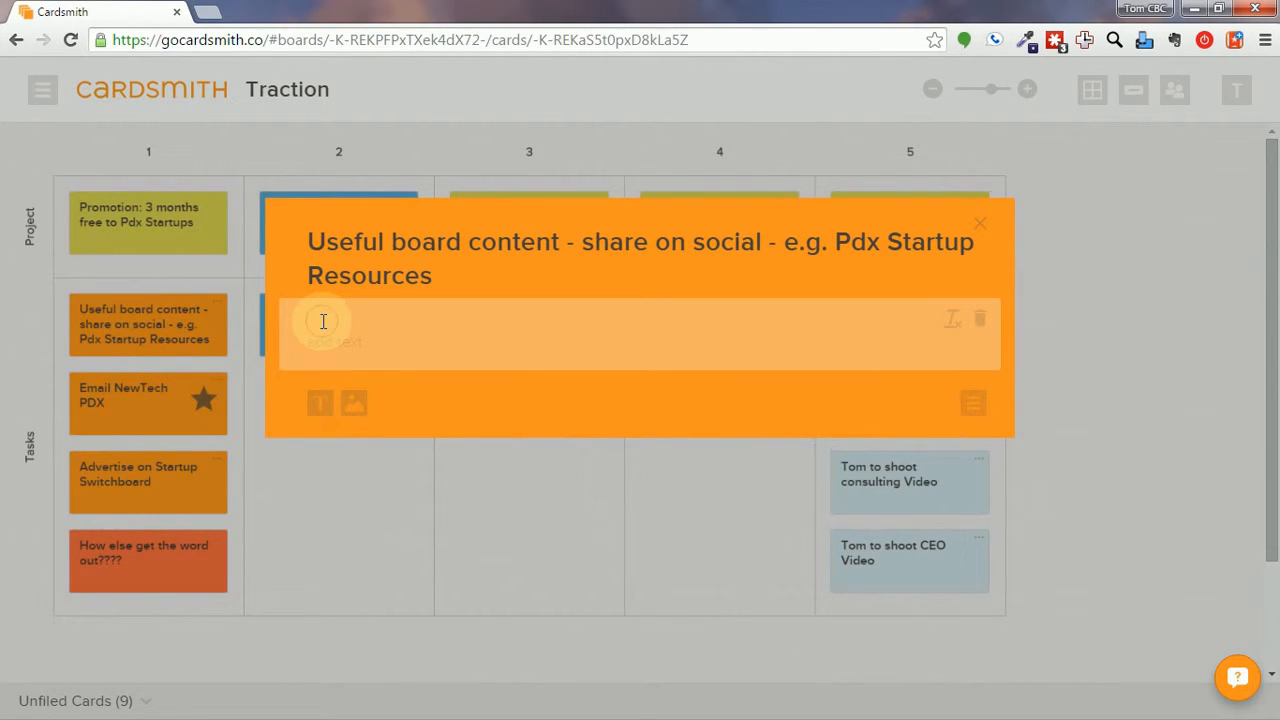
text(Est Hours)
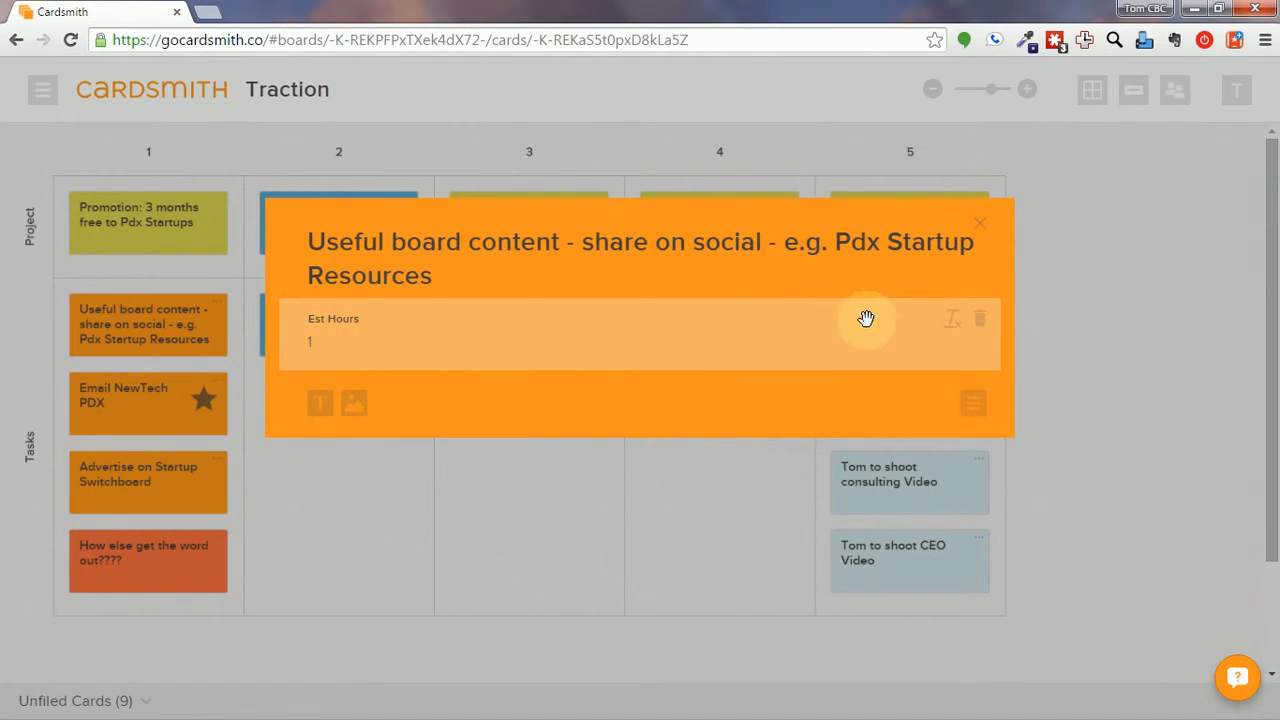
click(988, 230)
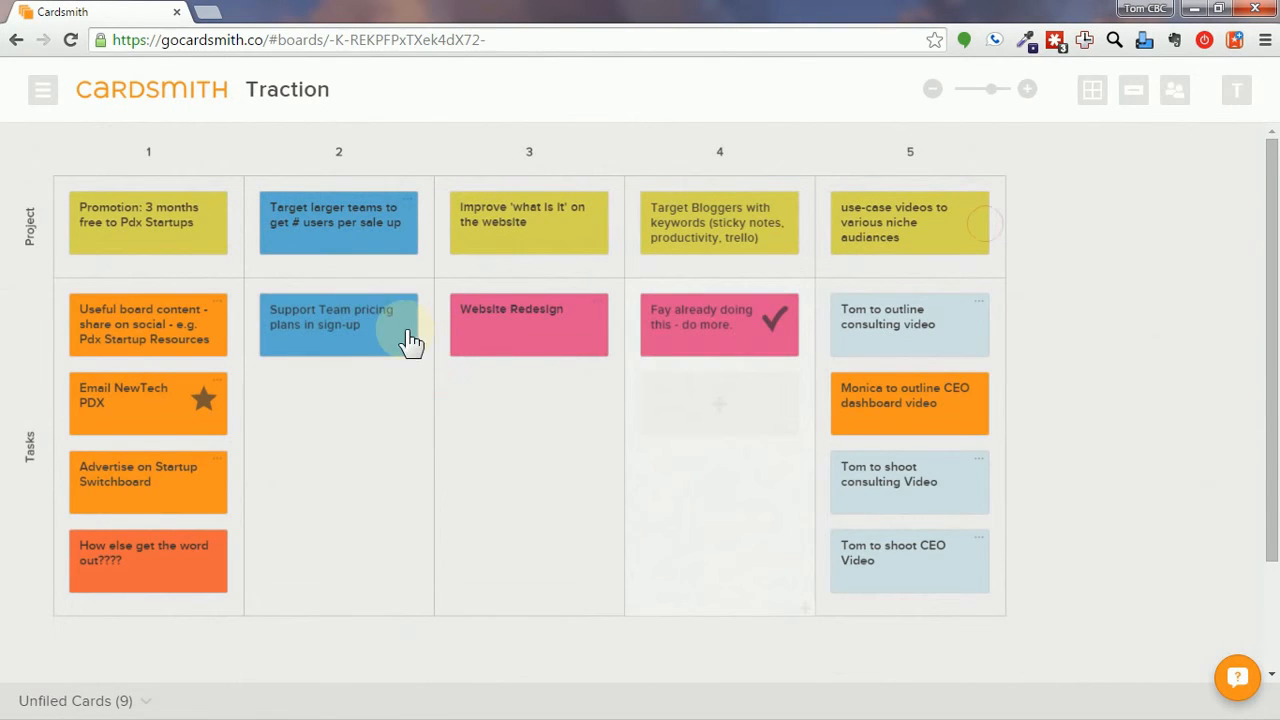
Review hours on the Support Team pricing, Website Redesign and Tom to outline consulting video cards.
click(355, 348)
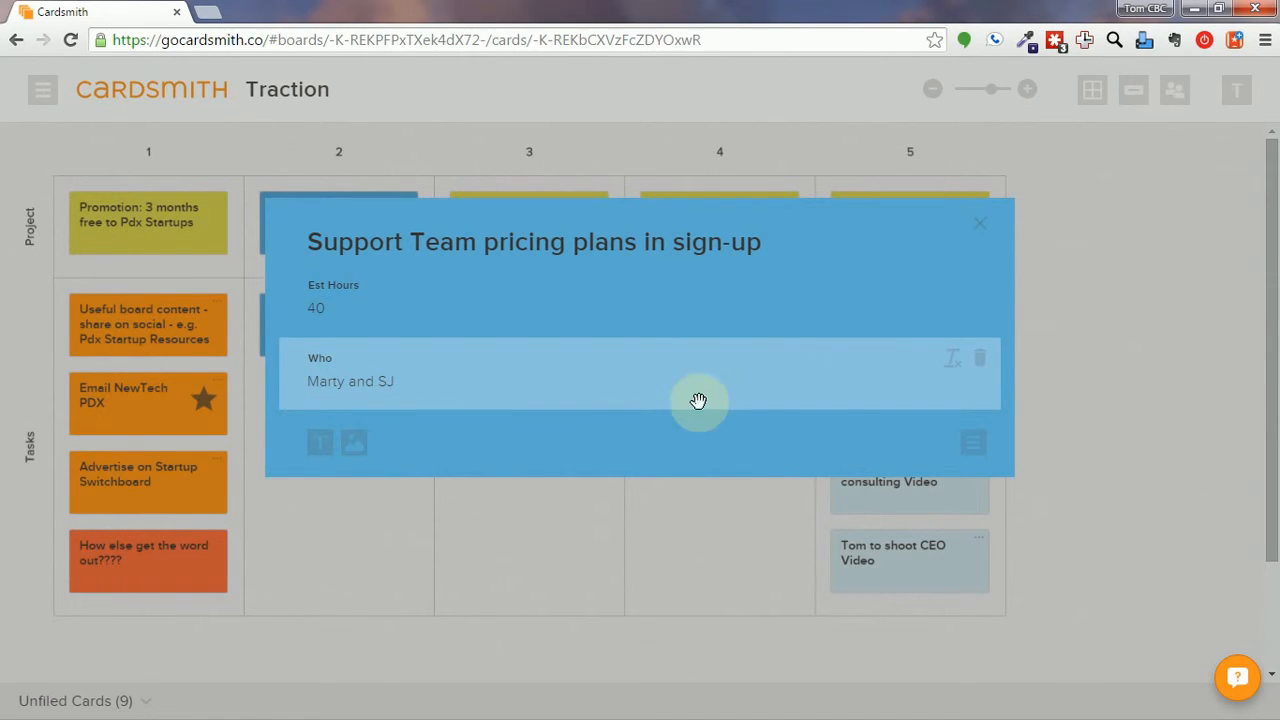
click(985, 233)
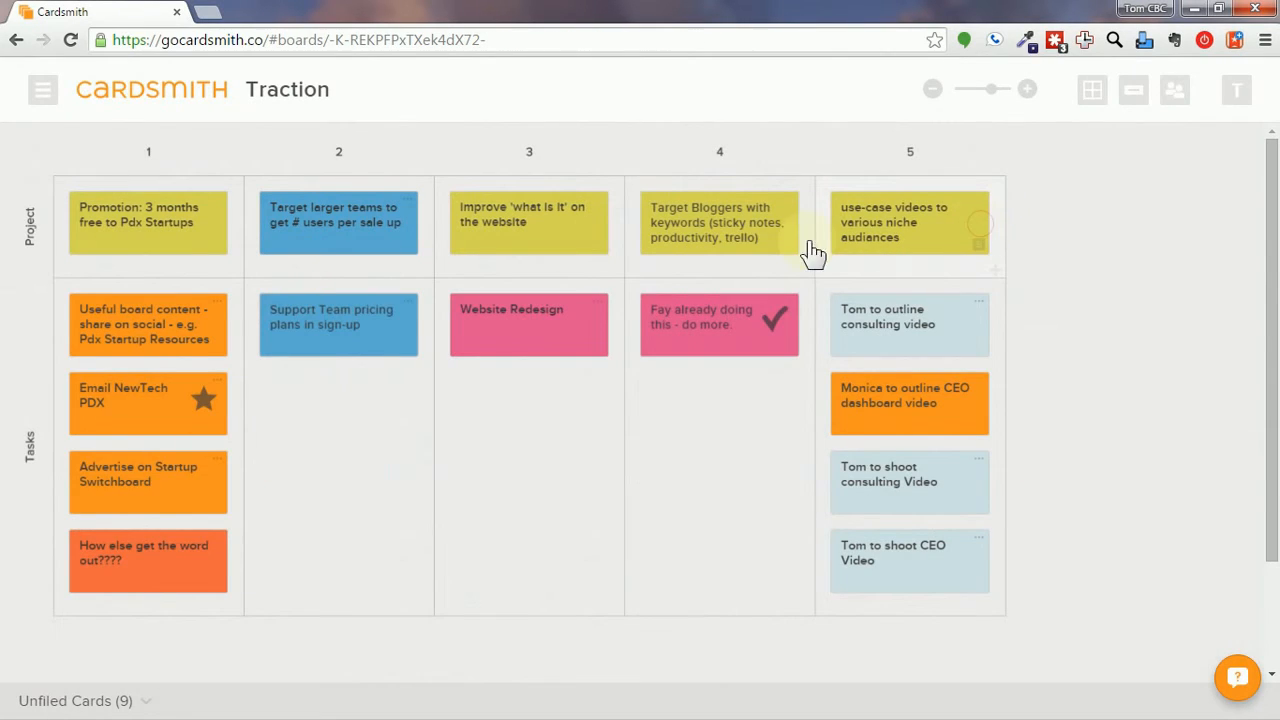
click(550, 341)
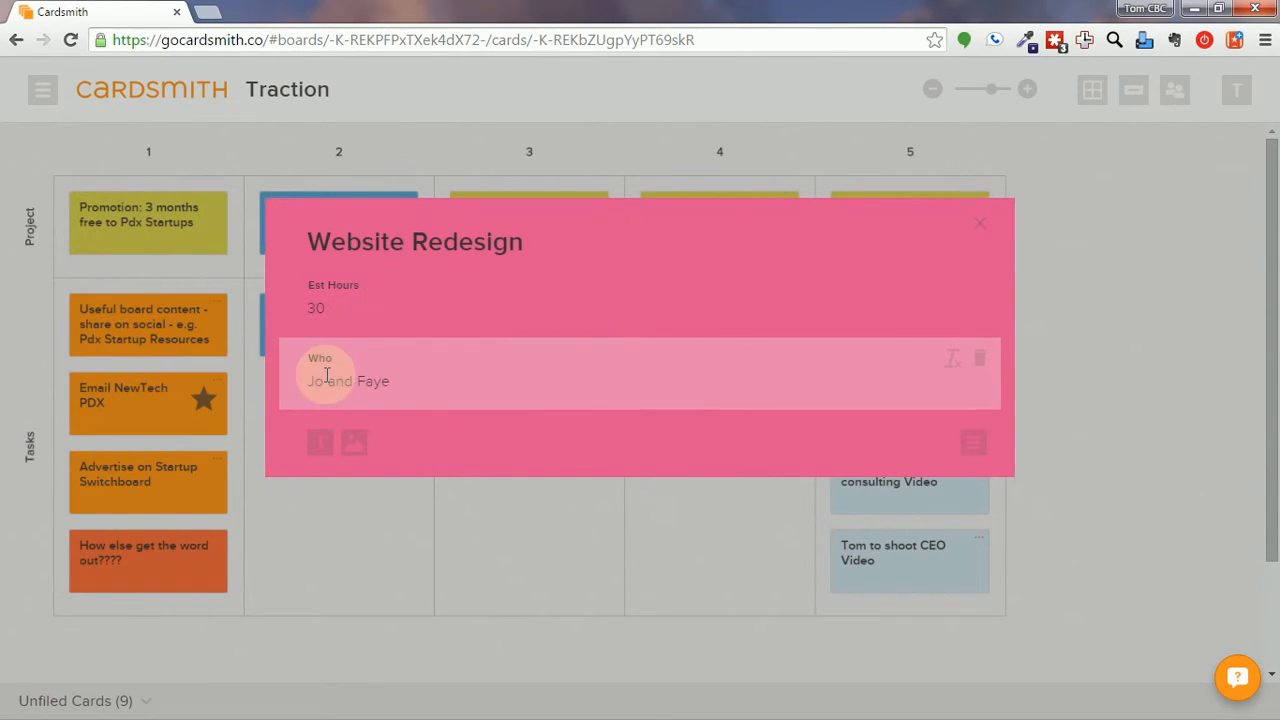
click(979, 229)
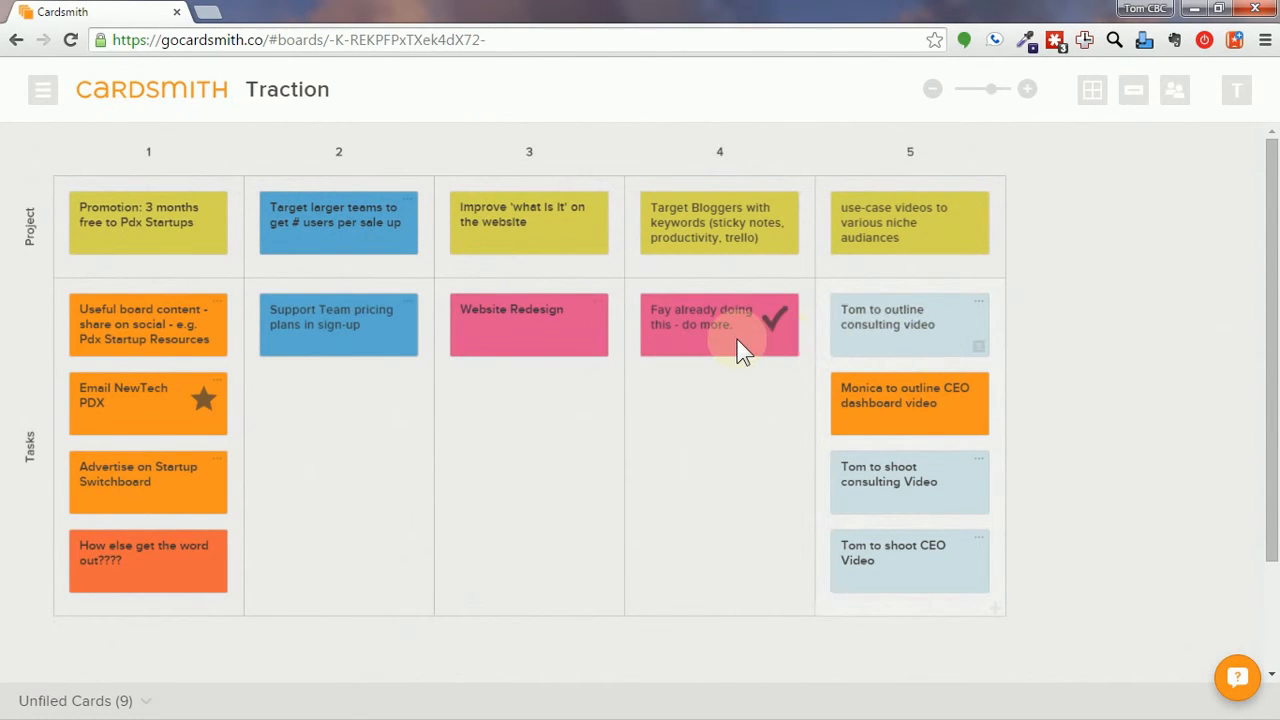
click(952, 333)
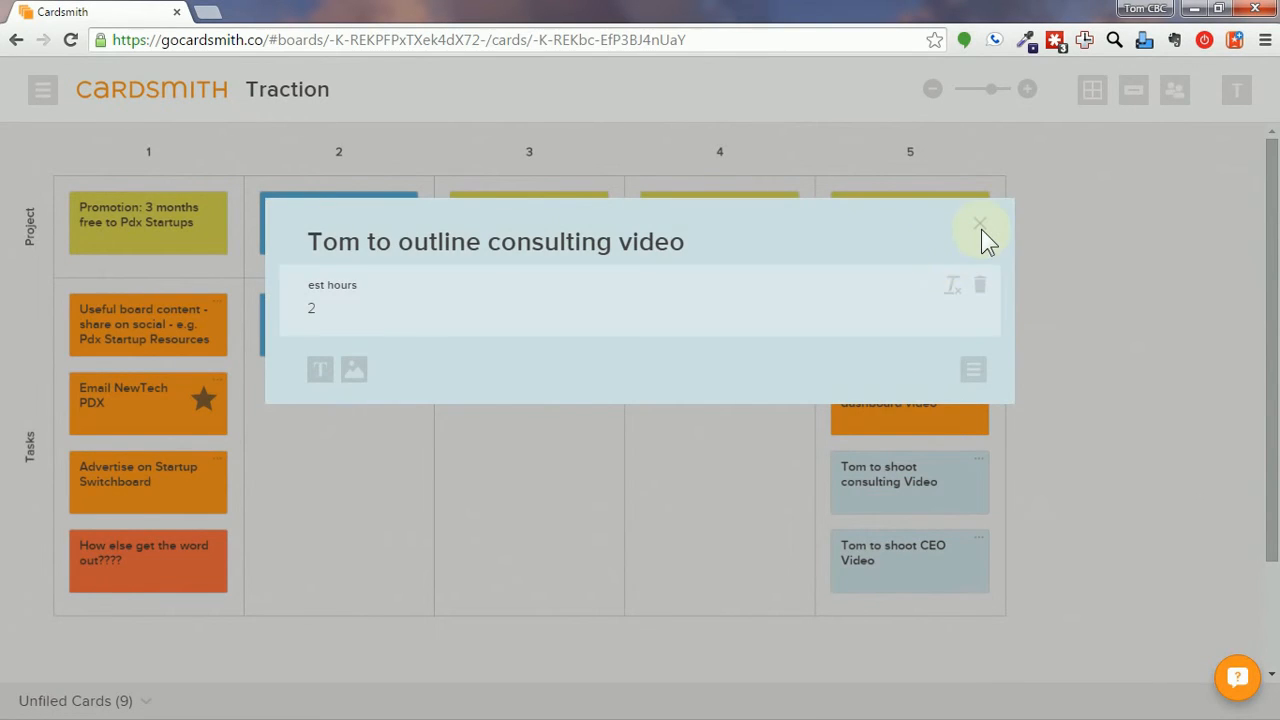
click(981, 229)
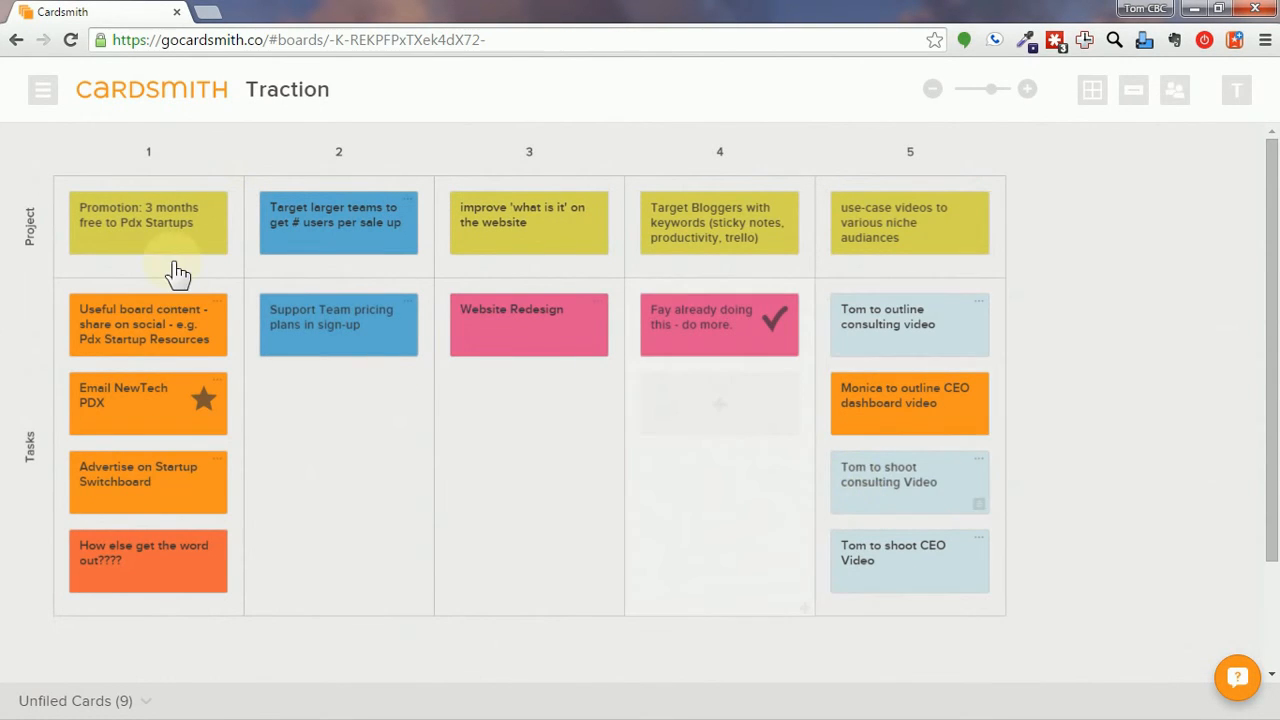
click(43, 90)
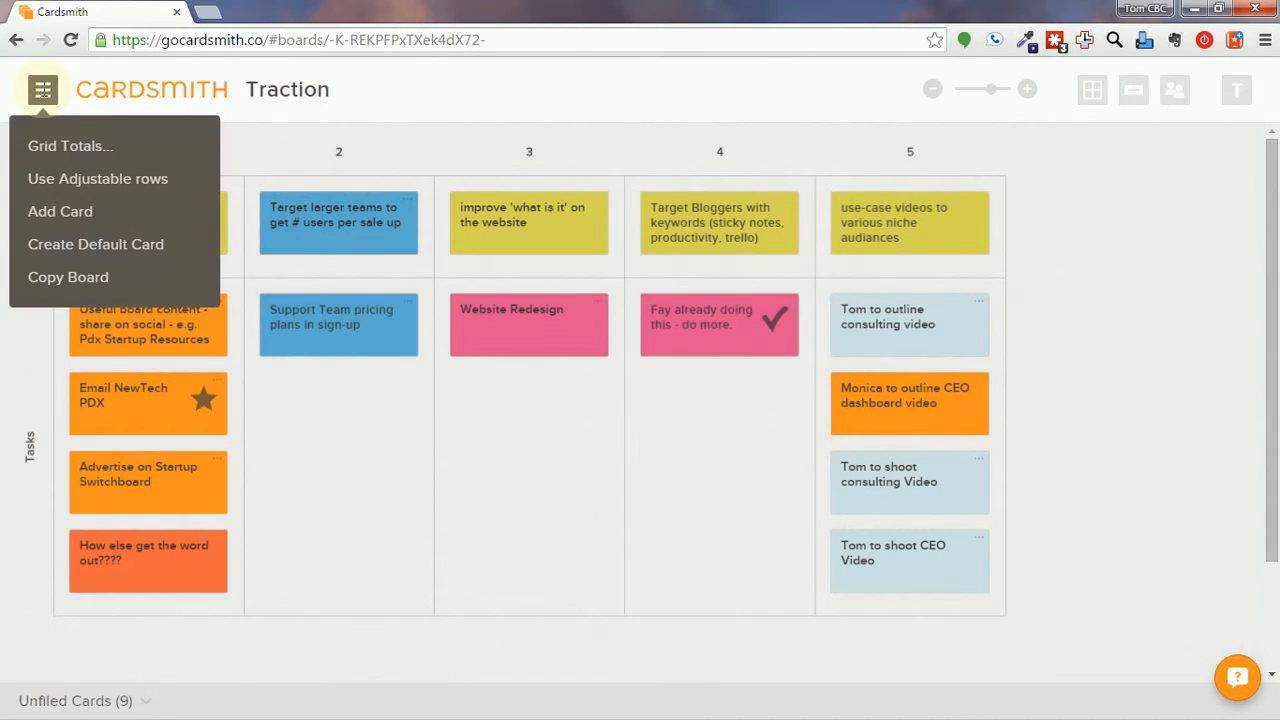
Show Est Hours column totals under each grid column.
click(70, 146)
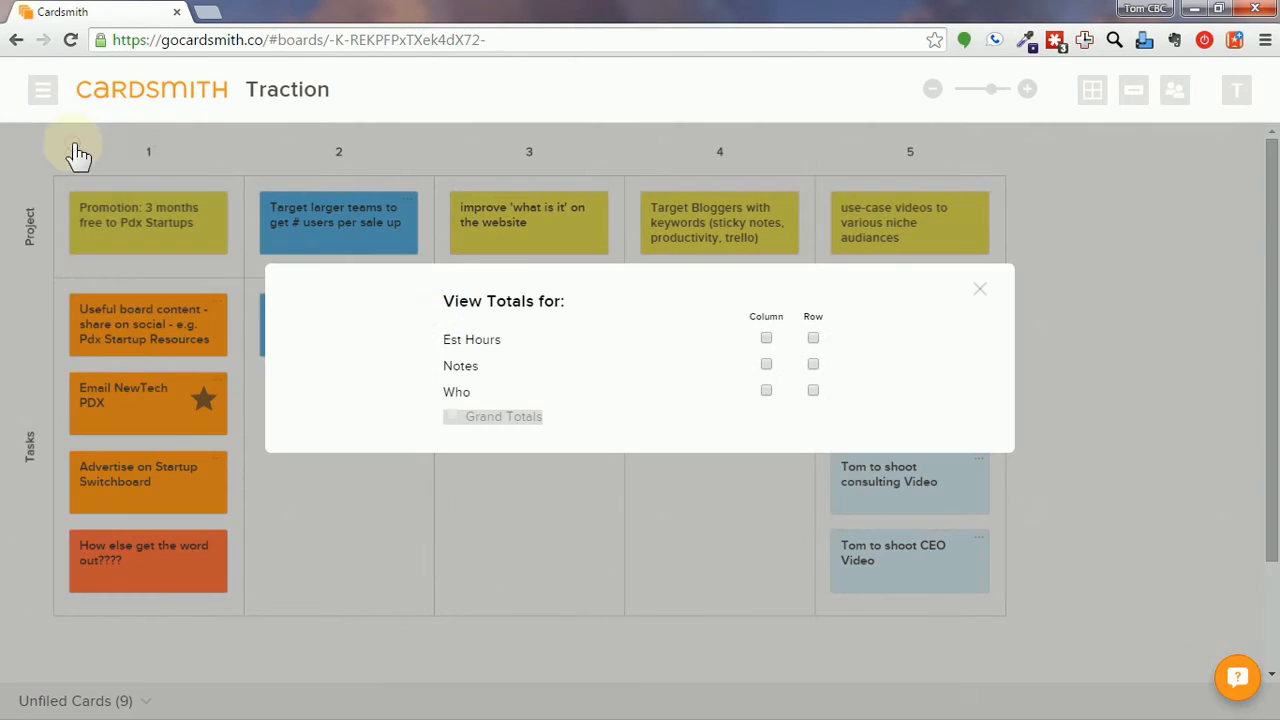
click(766, 339)
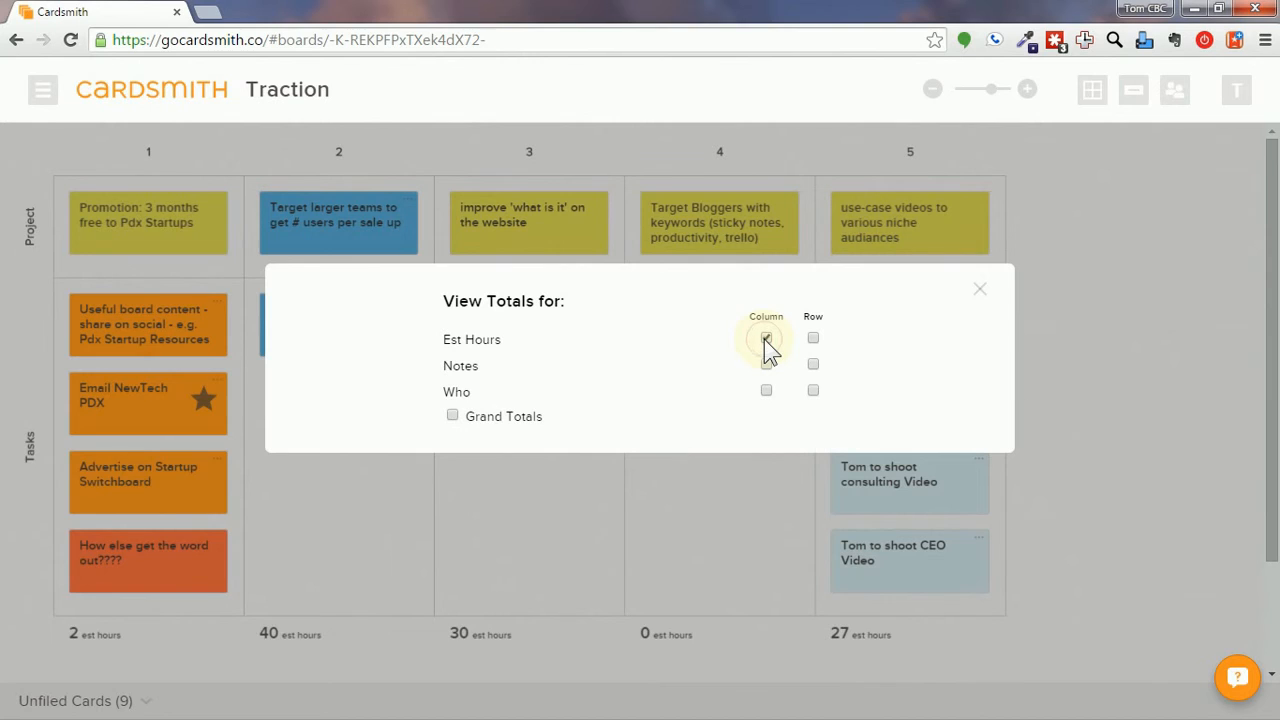
click(979, 291)
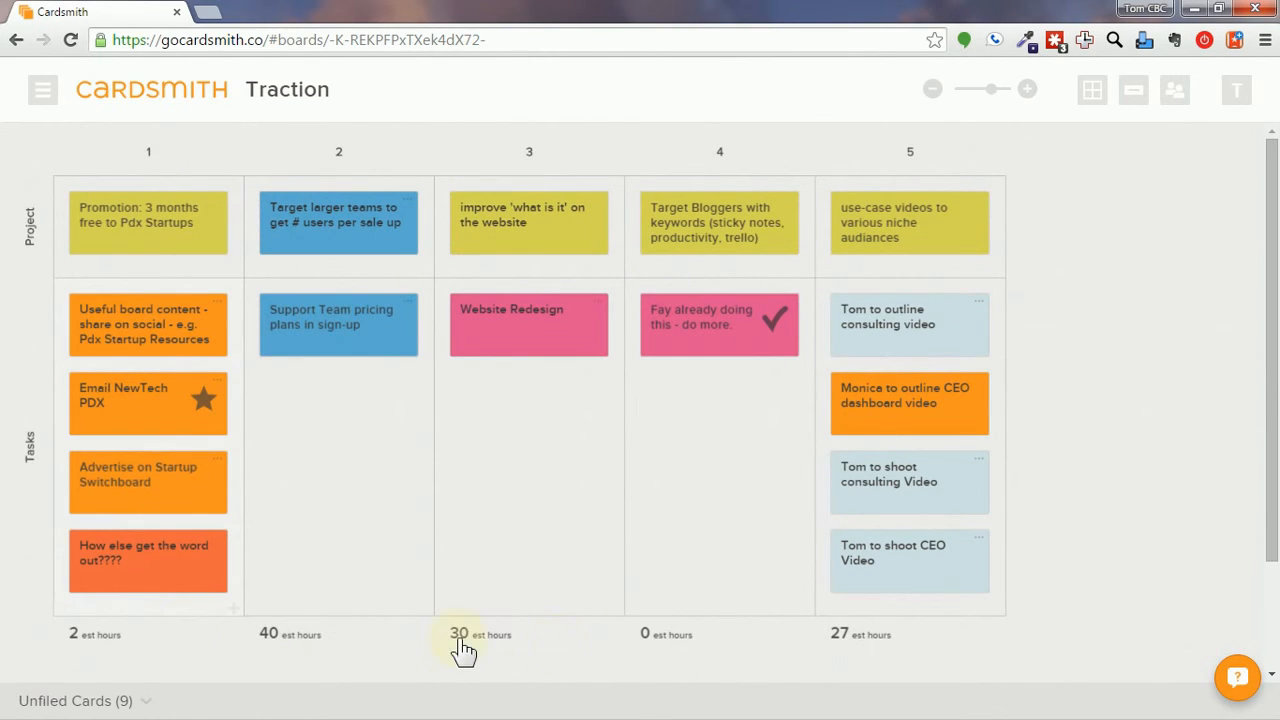
Switch the Traction board to a freeform layout.
click(43, 92)
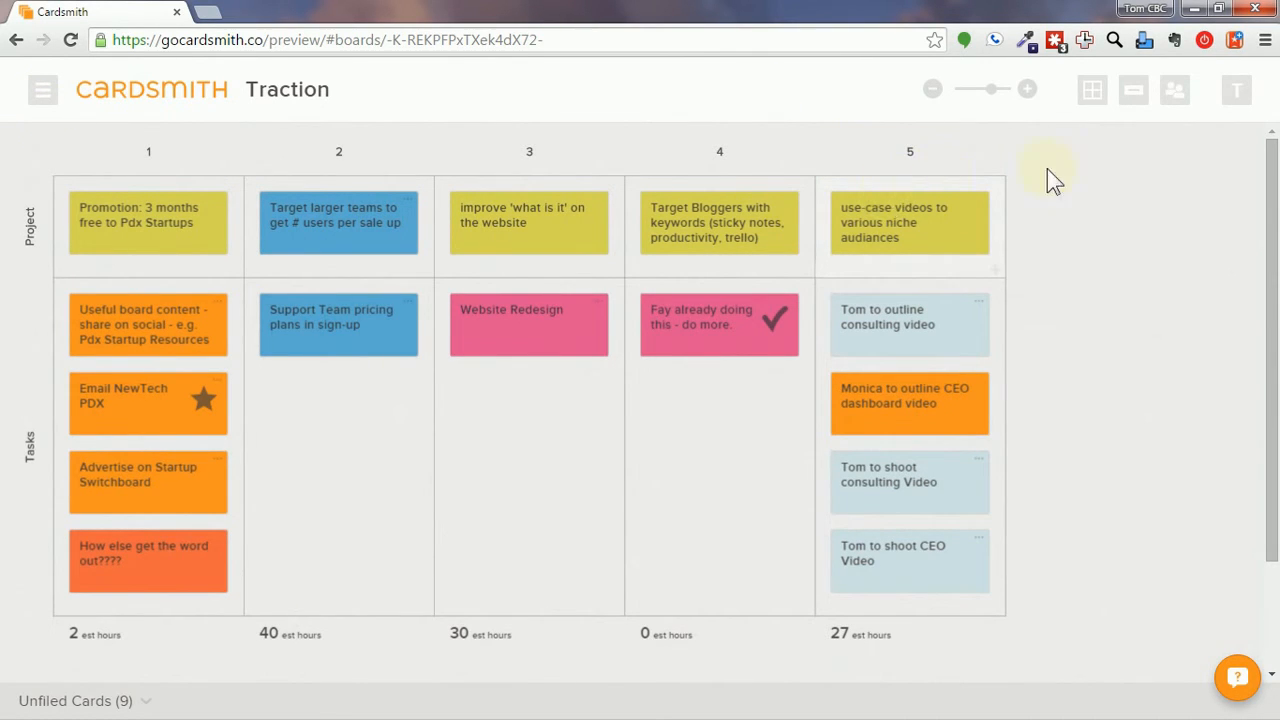
click(1092, 91)
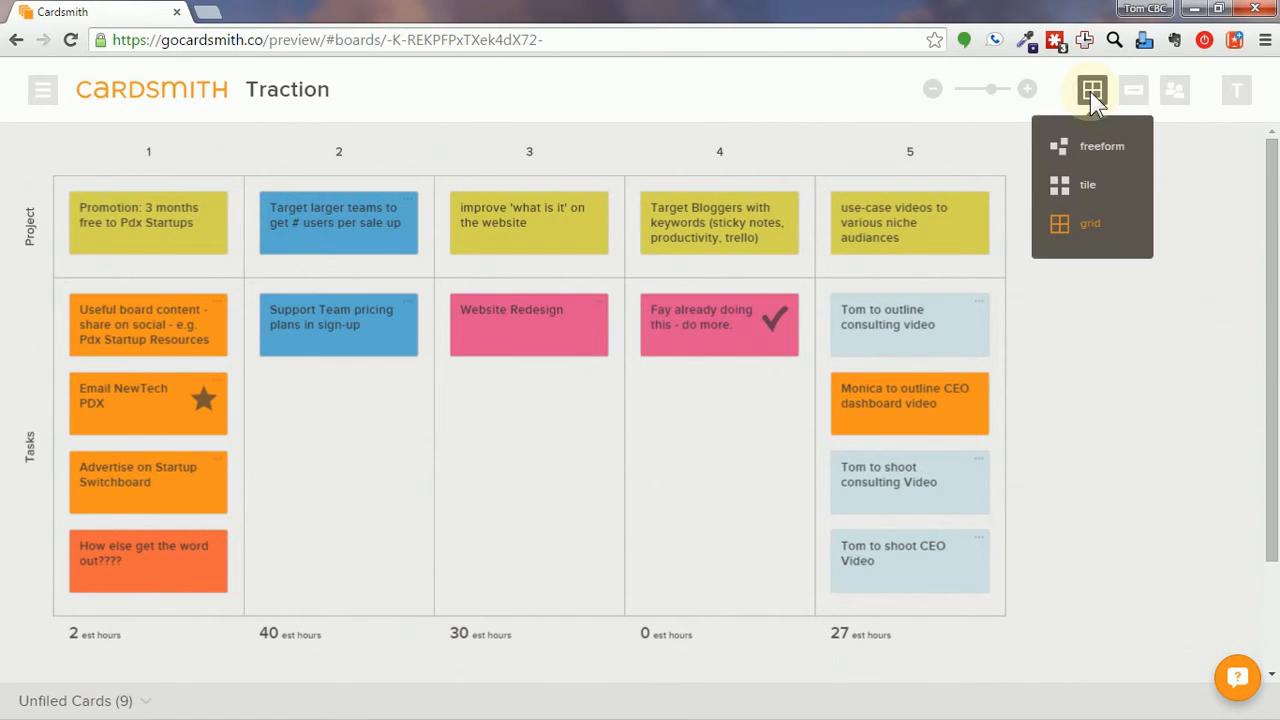
click(1095, 150)
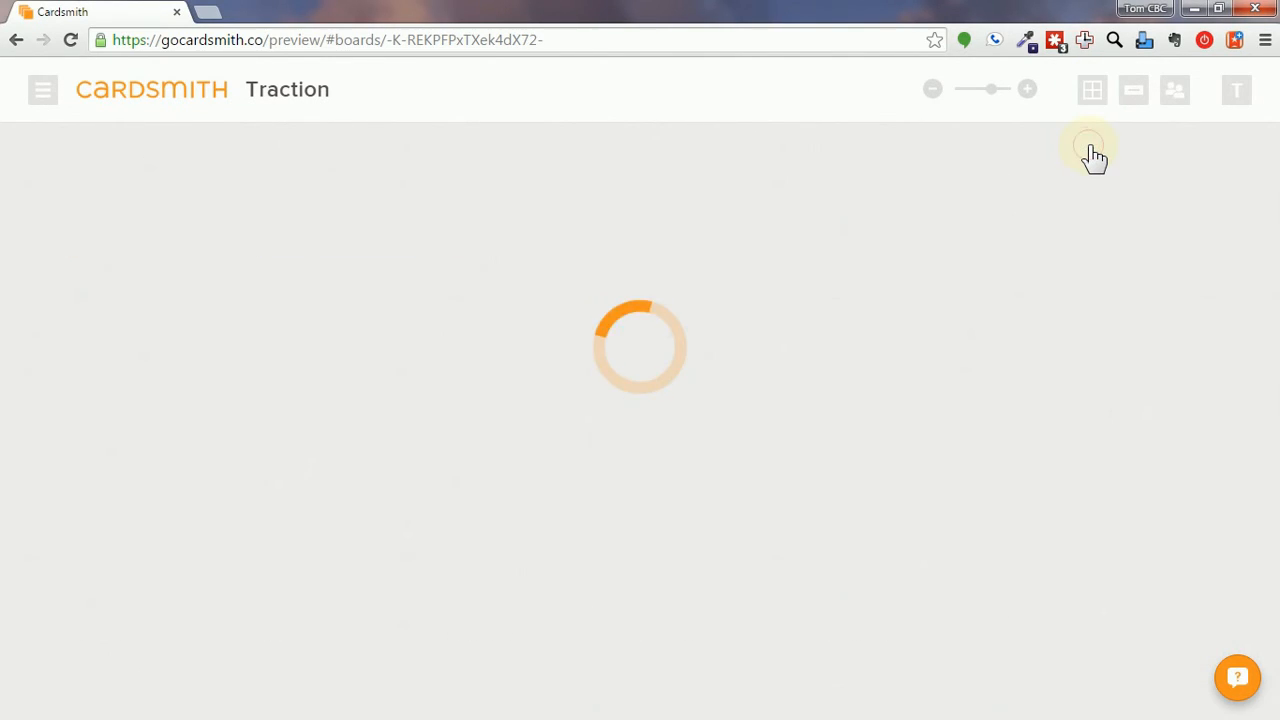